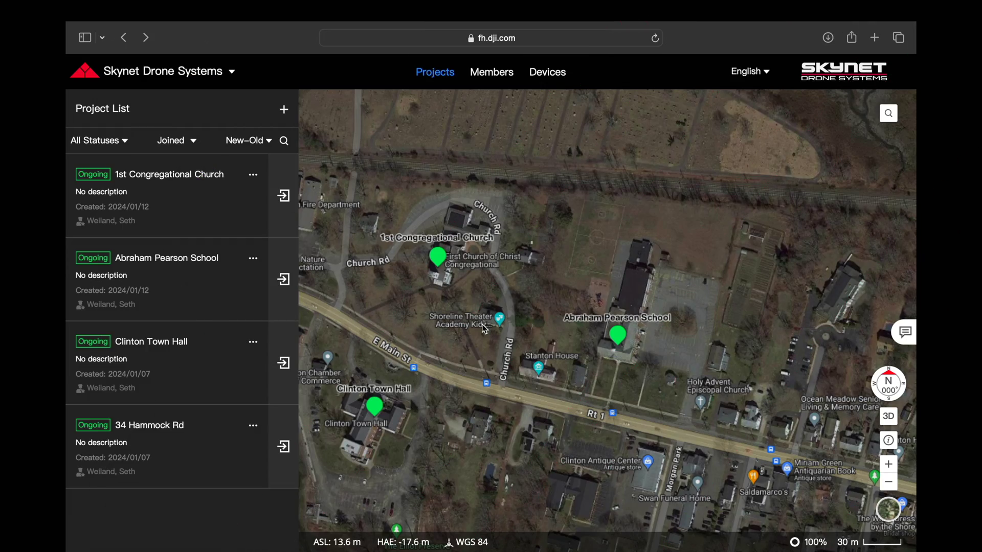
Start a new project named Church
{"action": "left_click", "coordinate": [284, 110]}
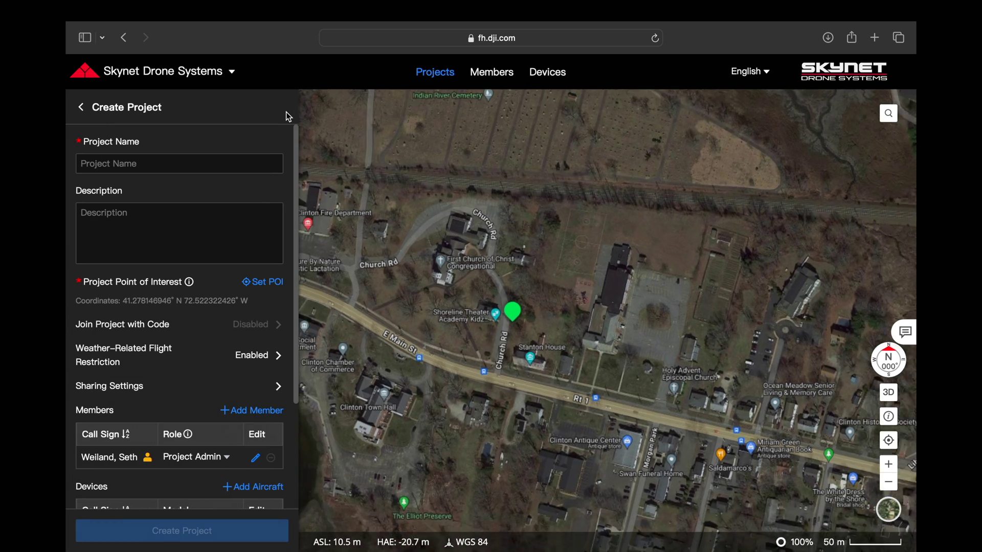
{"action": "left_click", "coordinate": [264, 169]}
{"action": "type", "text": "Church"}
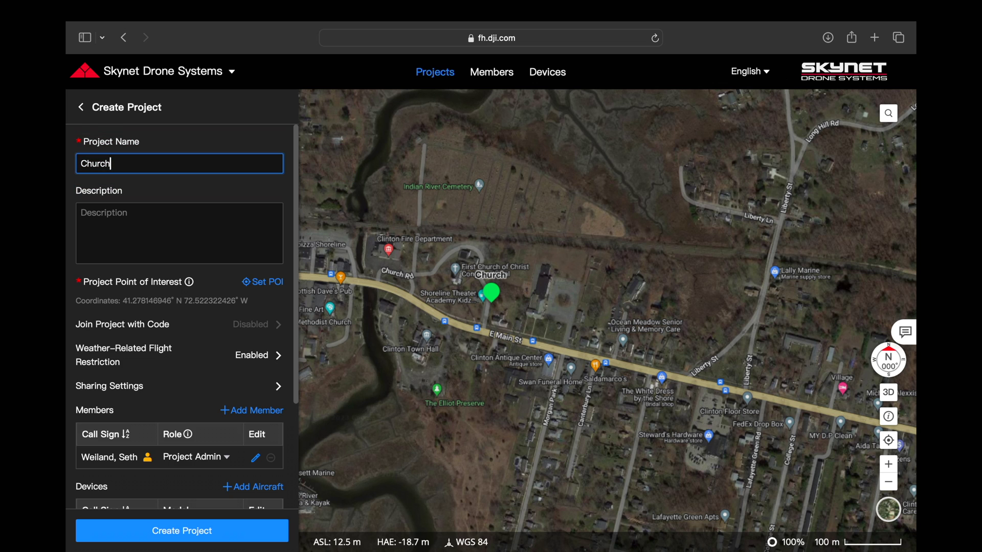
Set the project's point of interest on the church
{"action": "left_click", "coordinate": [265, 284]}
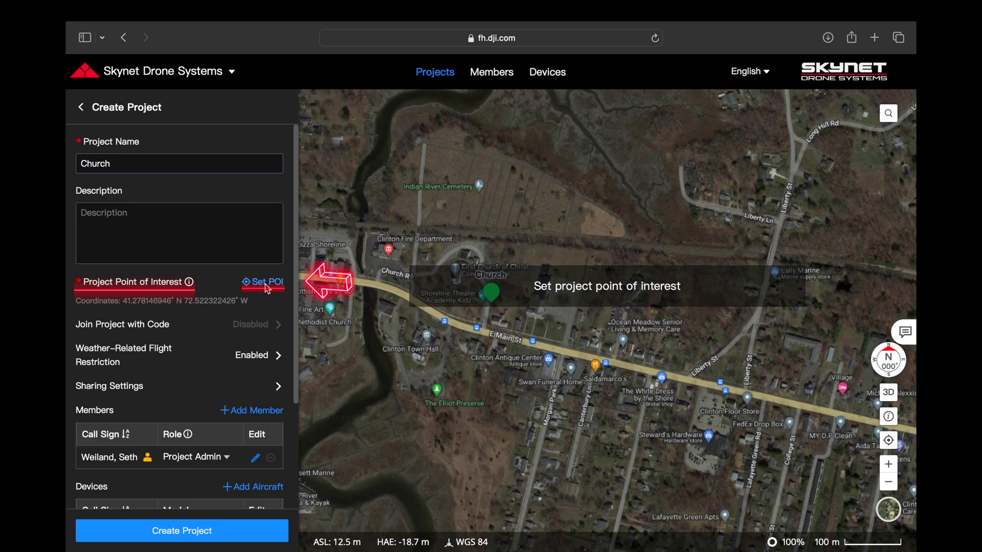
{"action": "scroll", "coordinate": [403, 287], "scroll_direction": "up", "scroll_amount": 5}
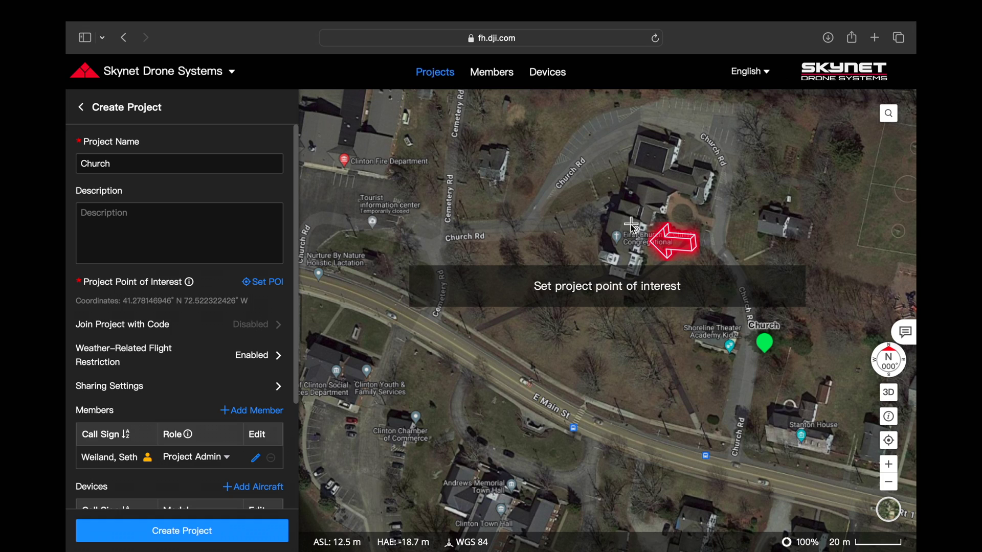
{"action": "left_click", "coordinate": [617, 236]}
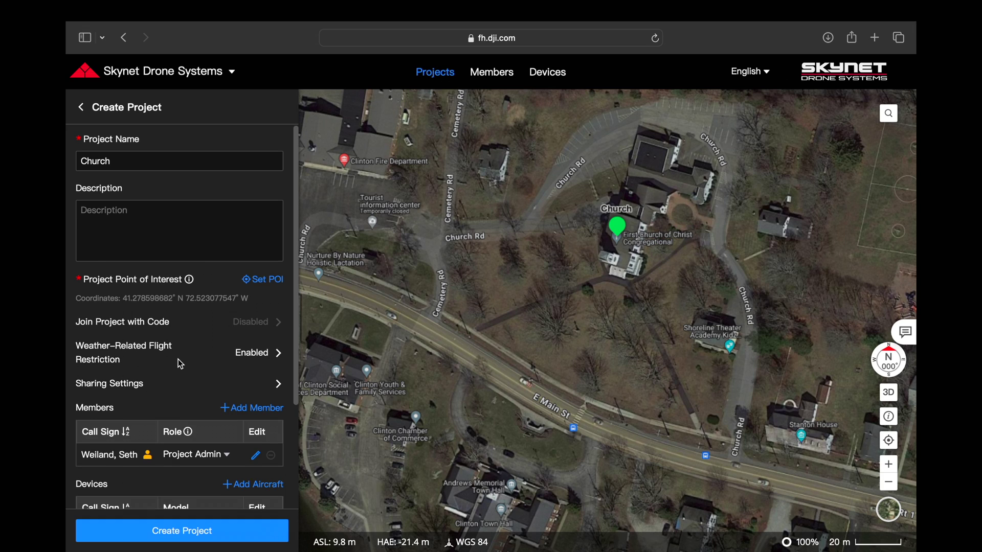
{"action": "scroll", "coordinate": [180, 364], "scroll_direction": "down", "scroll_amount": 5}
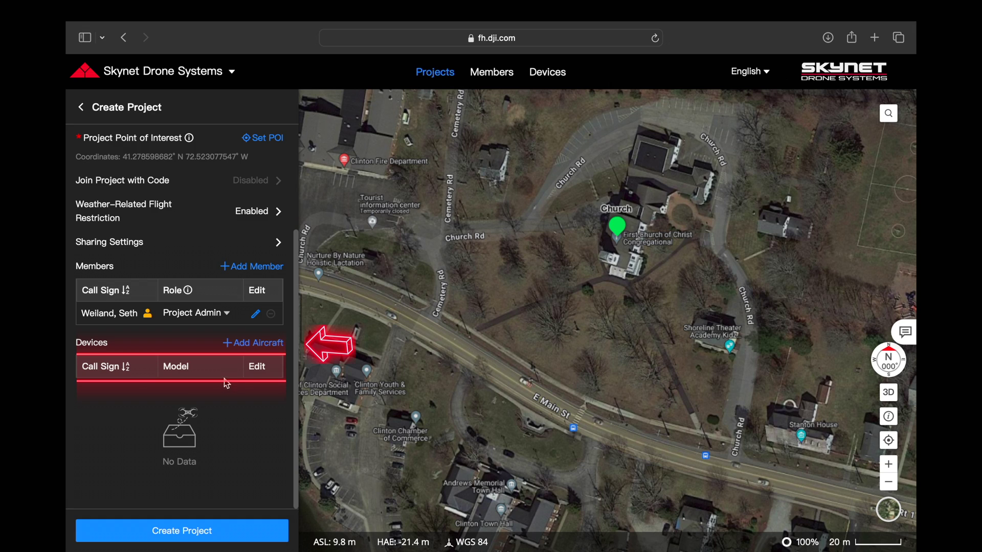
Add the M3T aircraft and create the Church project
{"action": "left_click", "coordinate": [242, 343]}
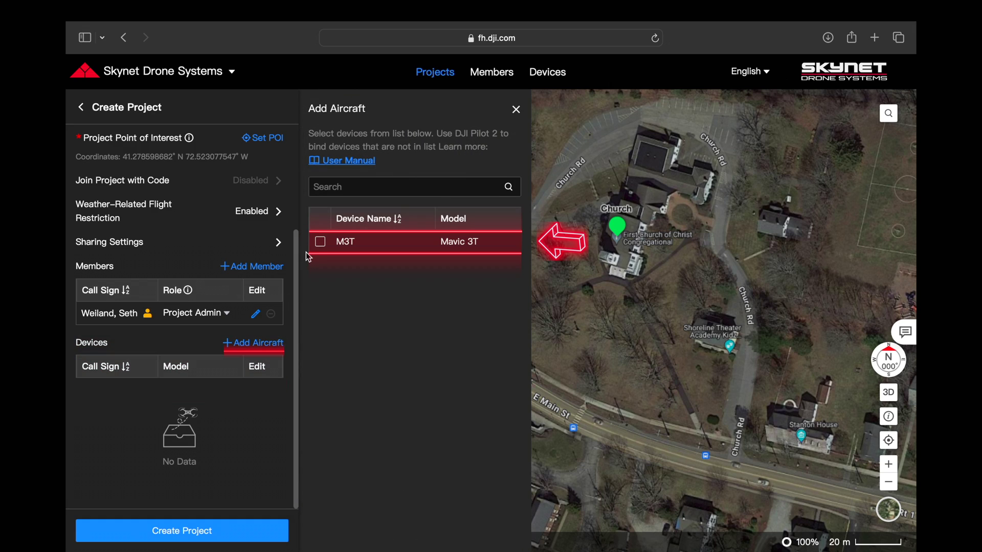
{"action": "left_click", "coordinate": [320, 242]}
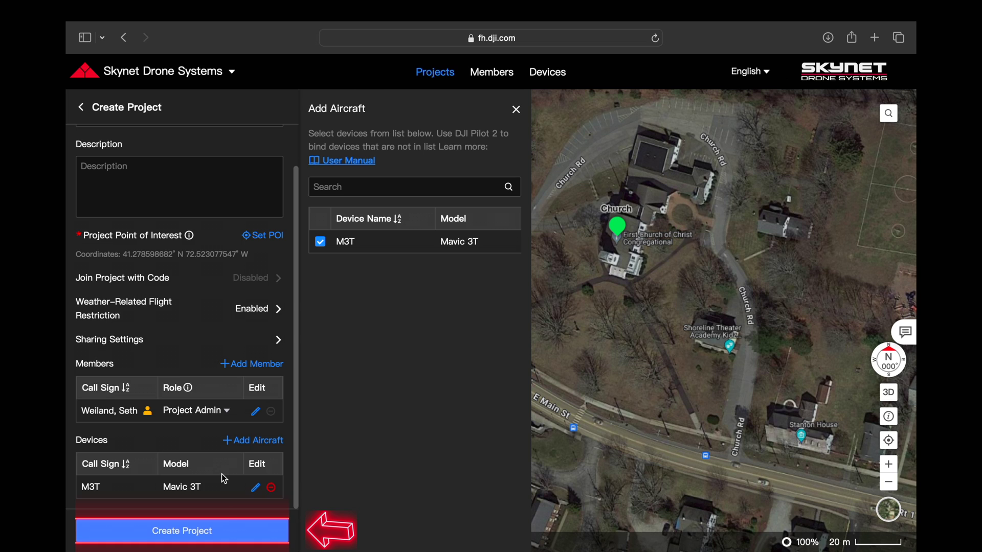
{"action": "left_click", "coordinate": [225, 529]}
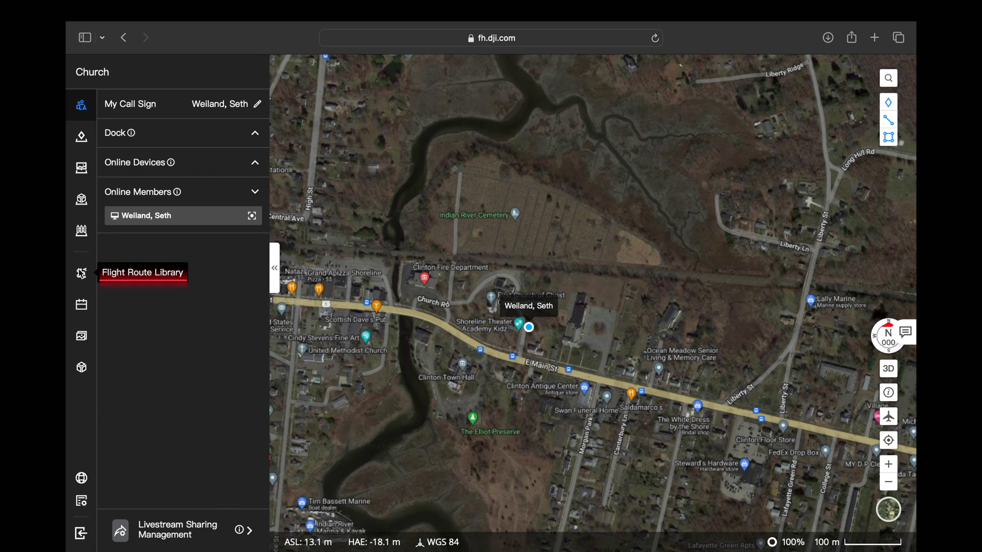
Start a new flight route from the Flight Route Library and rename it Oblique
{"action": "left_click", "coordinate": [81, 273]}
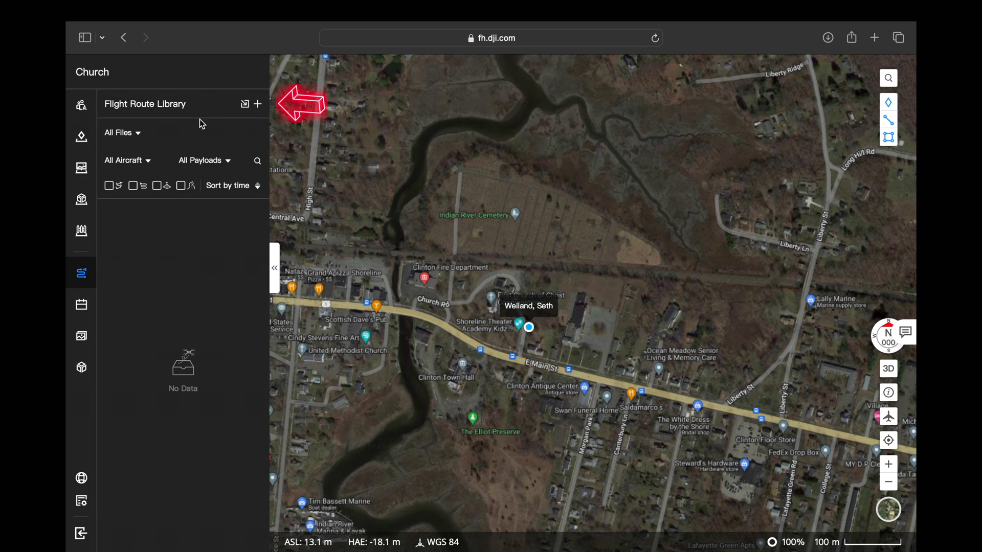
{"action": "left_click", "coordinate": [259, 104]}
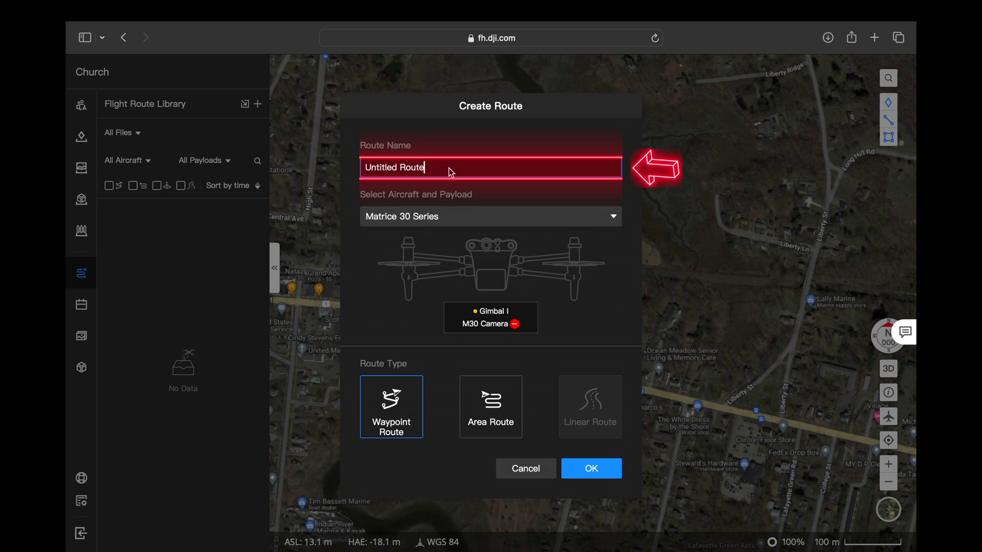
{"action": "key", "text": "BackSpace"}
{"action": "key", "text": "BackSpace"}
{"action": "type", "text": "C"}
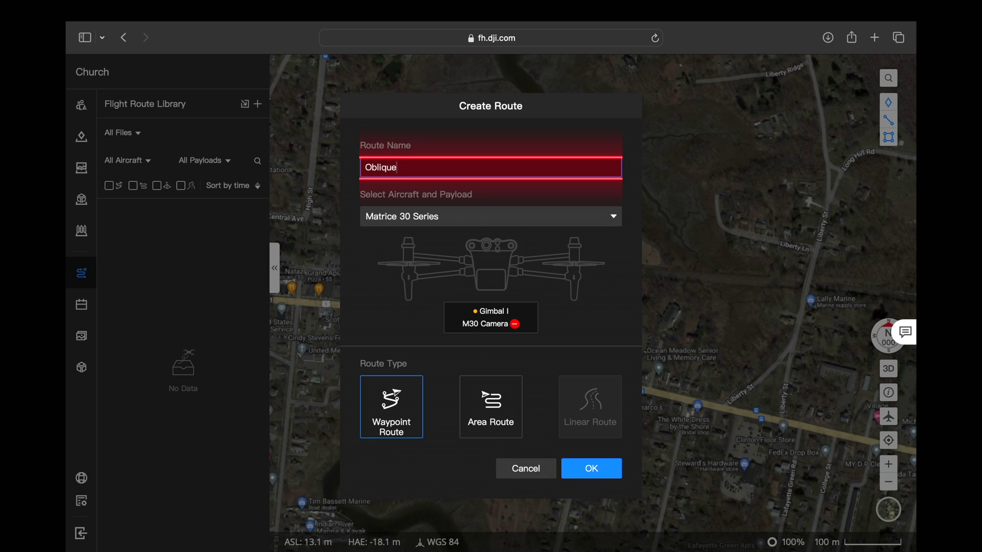
Choose Mavic 3 Enterprise Series with the Mavic 3T Camera payload as an Area Route
{"action": "left_click", "coordinate": [481, 213]}
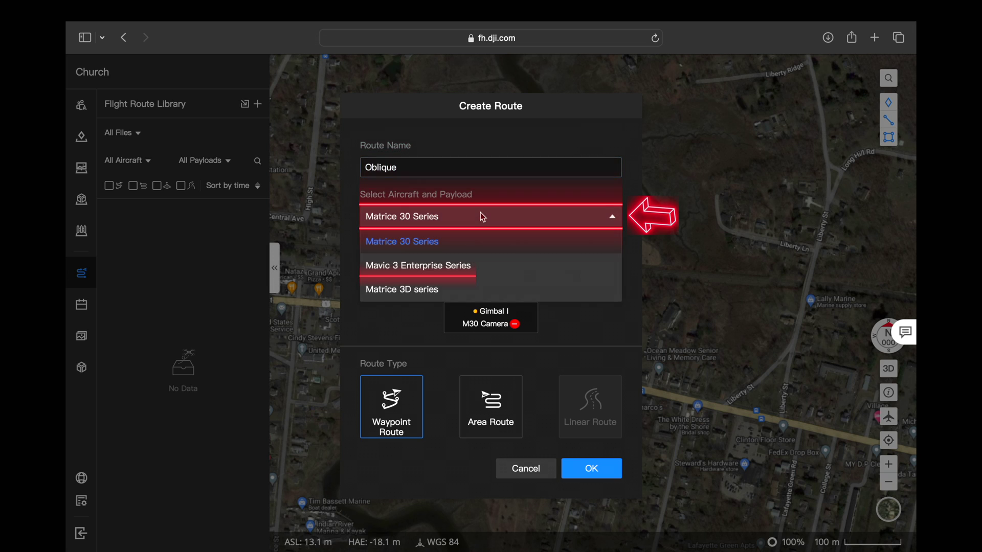
{"action": "left_click", "coordinate": [477, 265]}
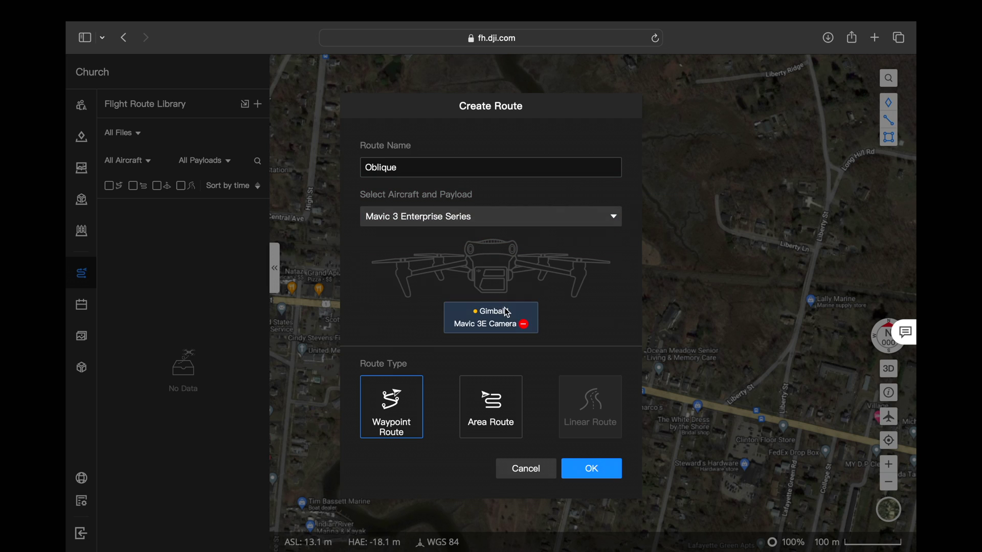
{"action": "left_click", "coordinate": [513, 328]}
{"action": "left_click", "coordinate": [506, 362]}
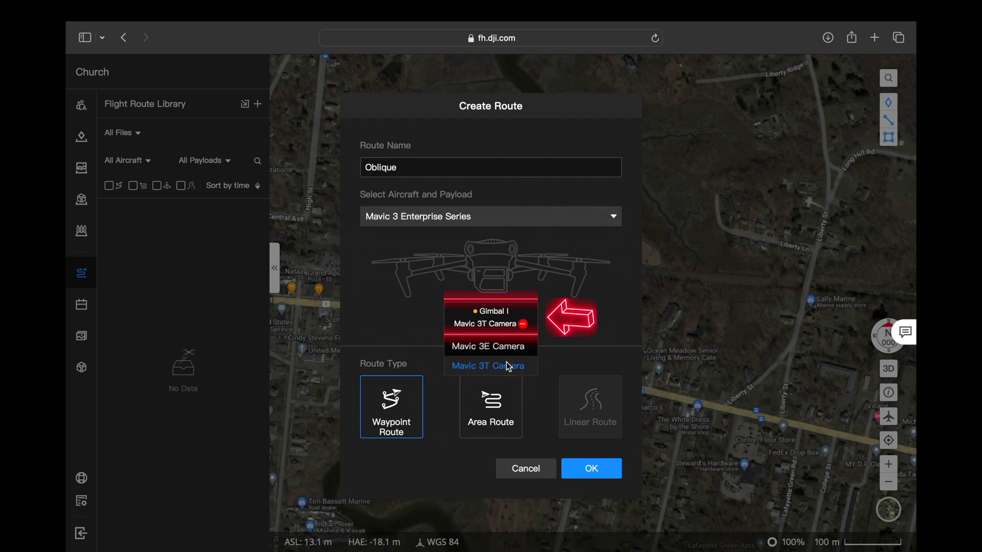
{"action": "left_click", "coordinate": [503, 409]}
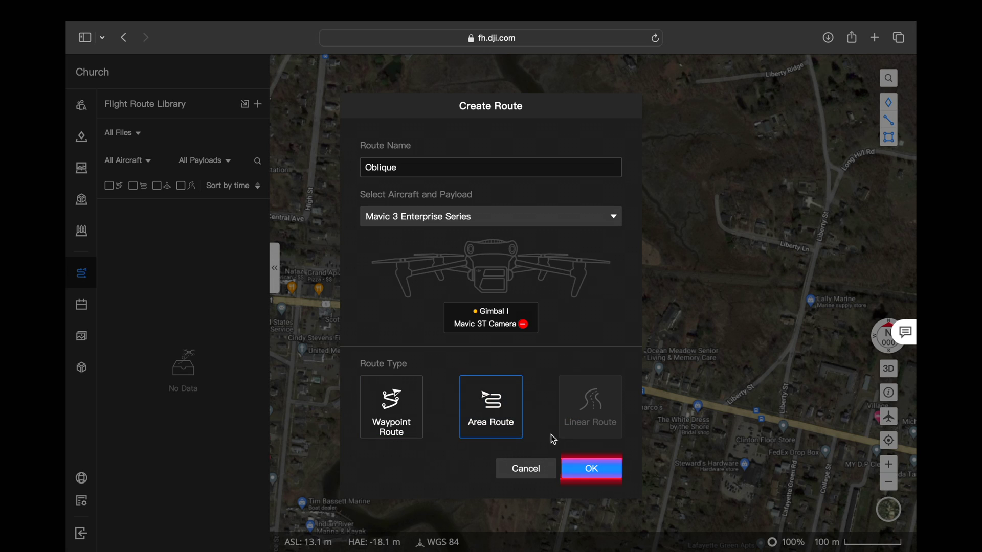
Confirm the Oblique route and set the reference takeoff point in the parking lot
{"action": "left_click", "coordinate": [592, 469]}
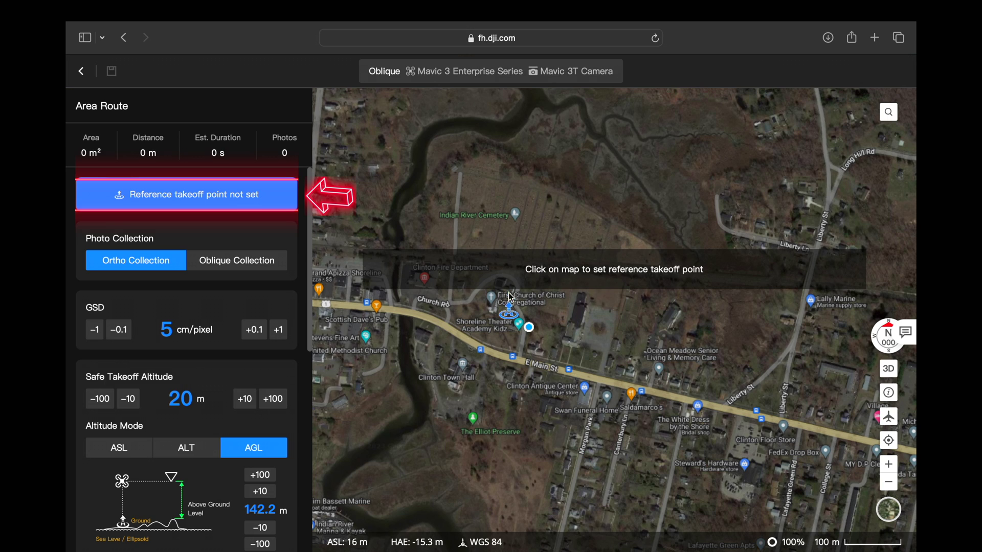
{"action": "scroll", "coordinate": [483, 301], "scroll_direction": "up", "scroll_amount": 6}
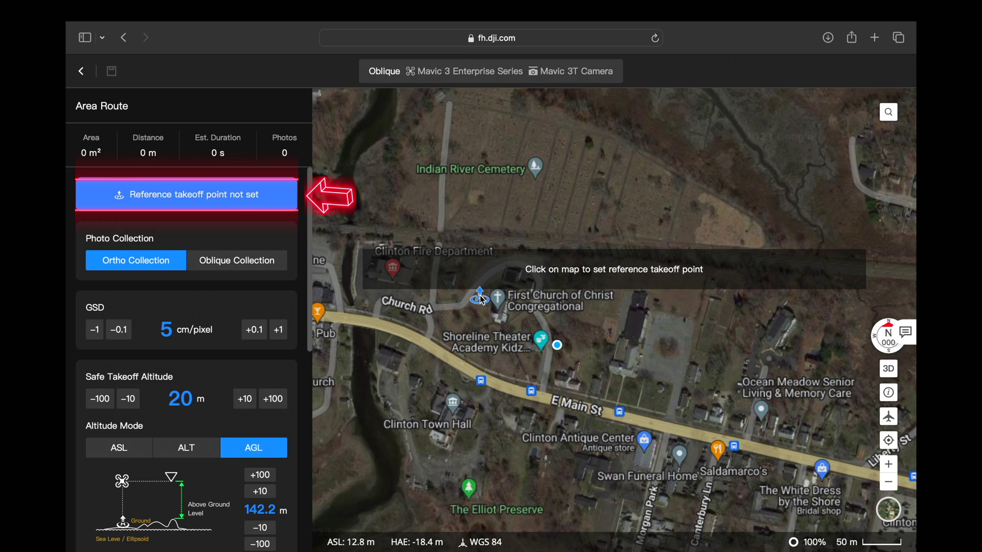
{"action": "scroll", "coordinate": [712, 184], "scroll_direction": "up", "scroll_amount": 3}
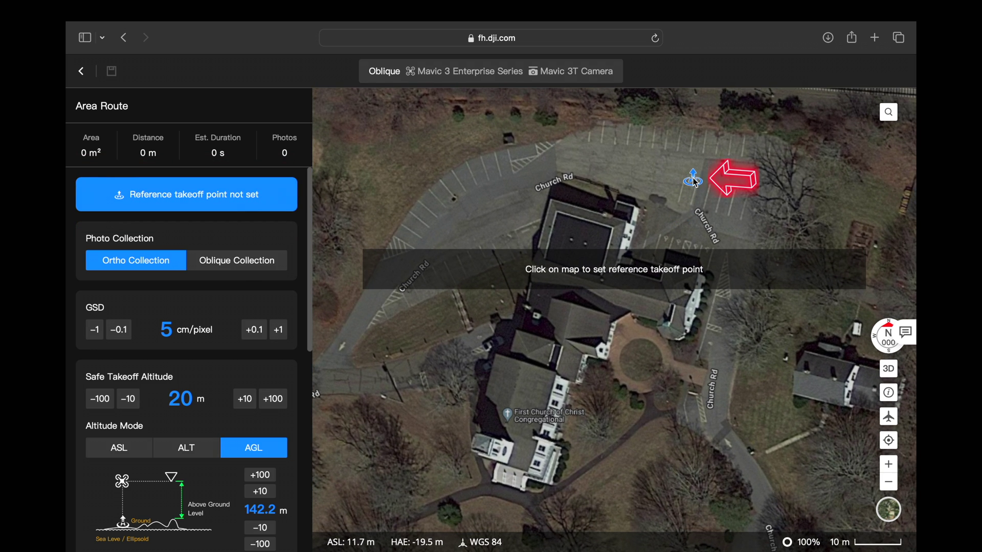
{"action": "left_click", "coordinate": [690, 180]}
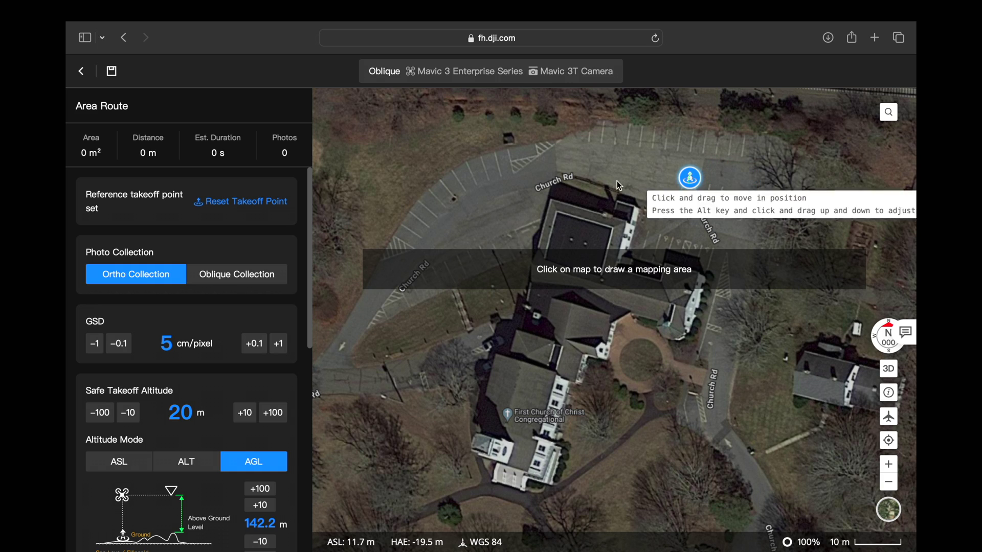
Outline the church with a six-sided mapping area polygon
{"action": "left_click", "coordinate": [519, 161]}
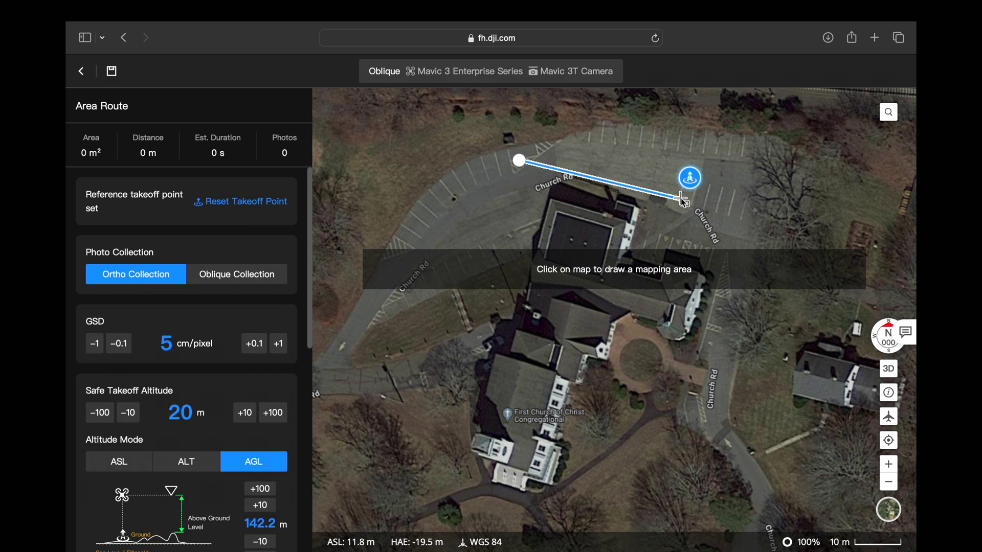
{"action": "left_click", "coordinate": [737, 221]}
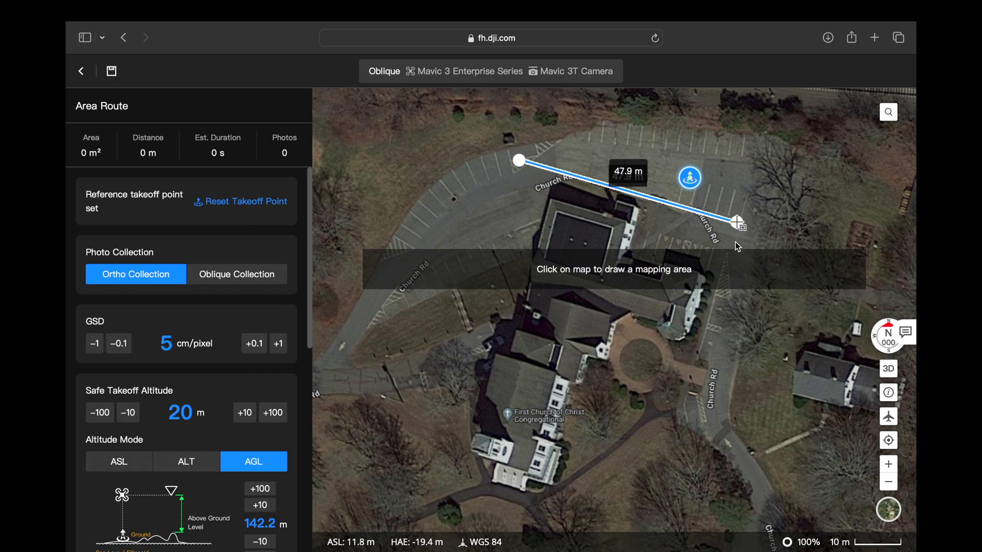
{"action": "left_click", "coordinate": [694, 392]}
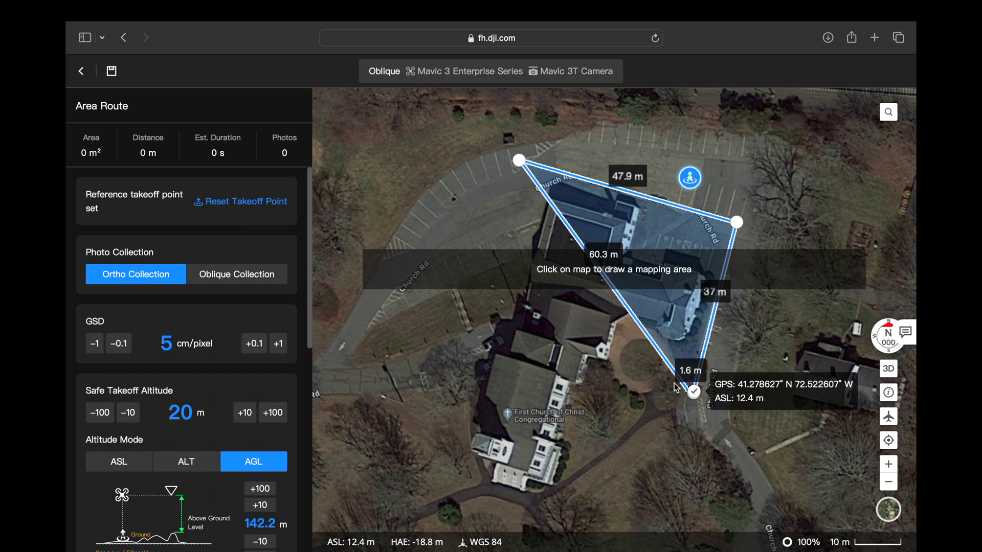
{"action": "left_click", "coordinate": [626, 373]}
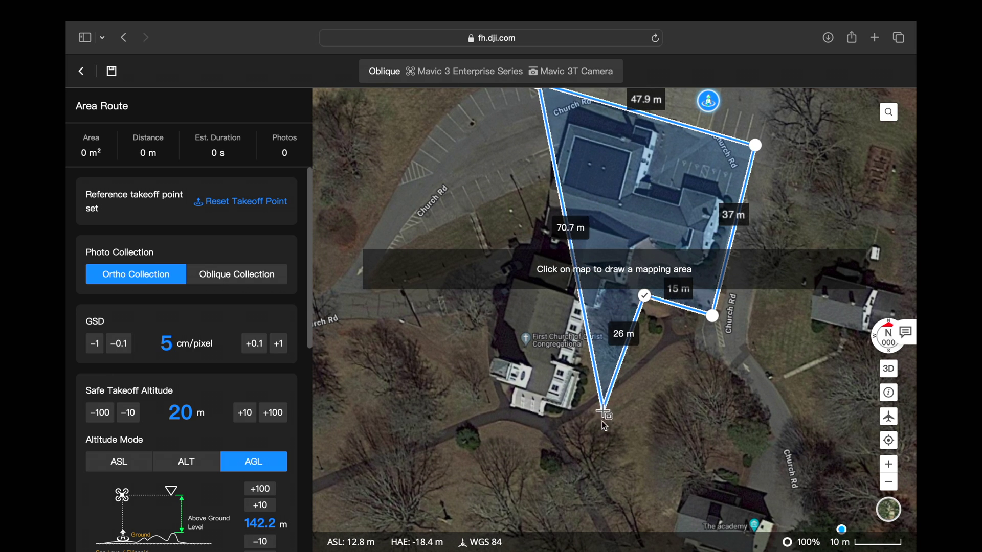
{"action": "left_click", "coordinate": [598, 453]}
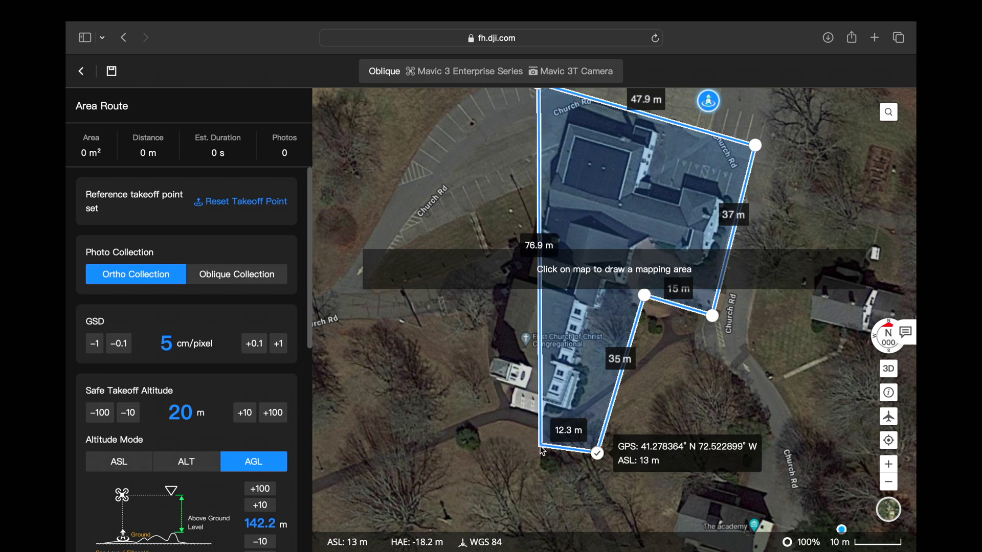
{"action": "left_click", "coordinate": [442, 407]}
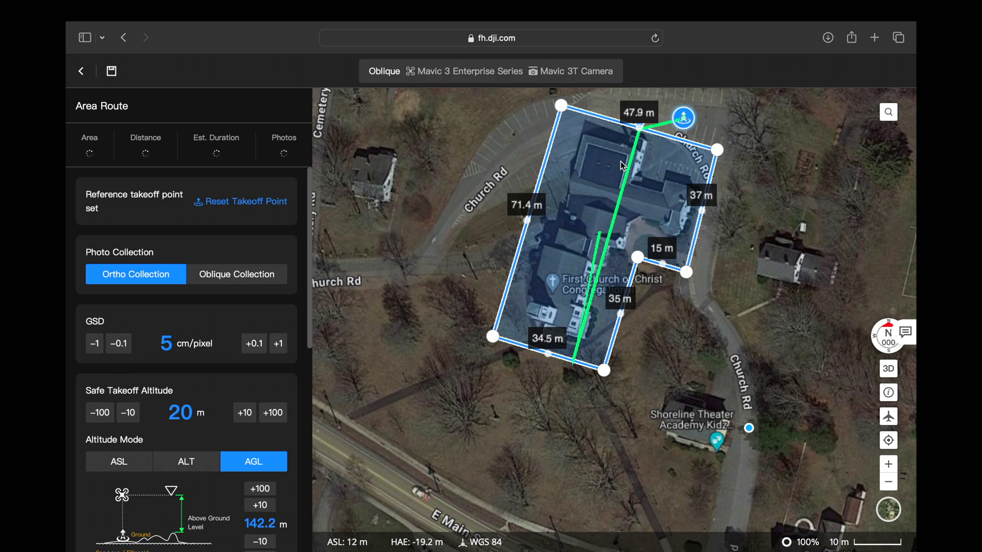
{"action": "left_click_drag", "start_coordinate": [606, 158], "coordinate": [564, 231]}
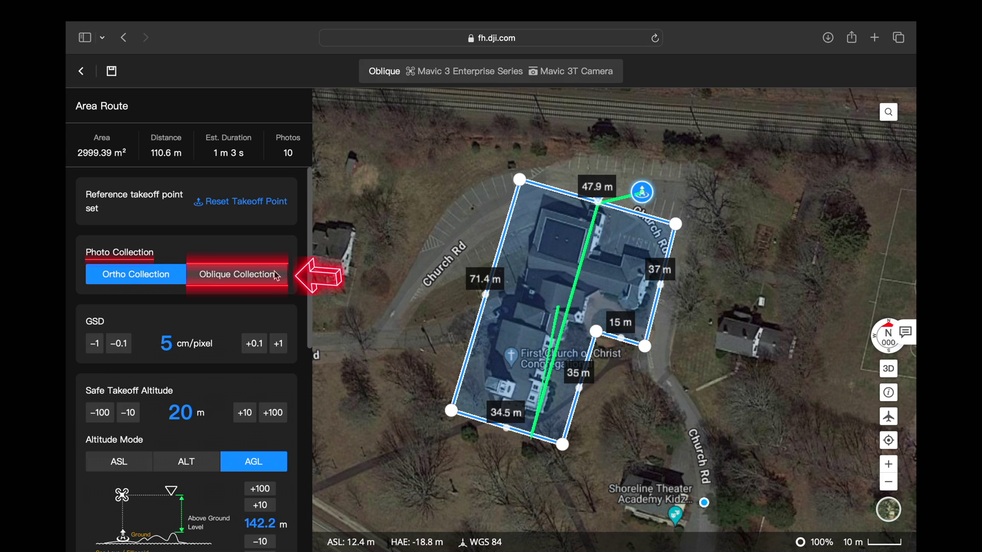
{"action": "left_click", "coordinate": [257, 274]}
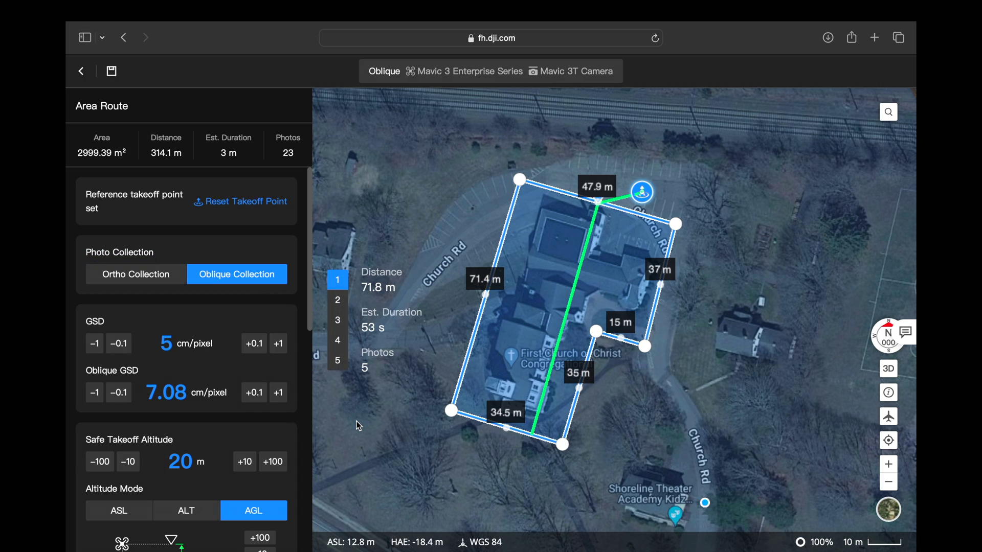
{"action": "mouse_move", "coordinate": [217, 323]}
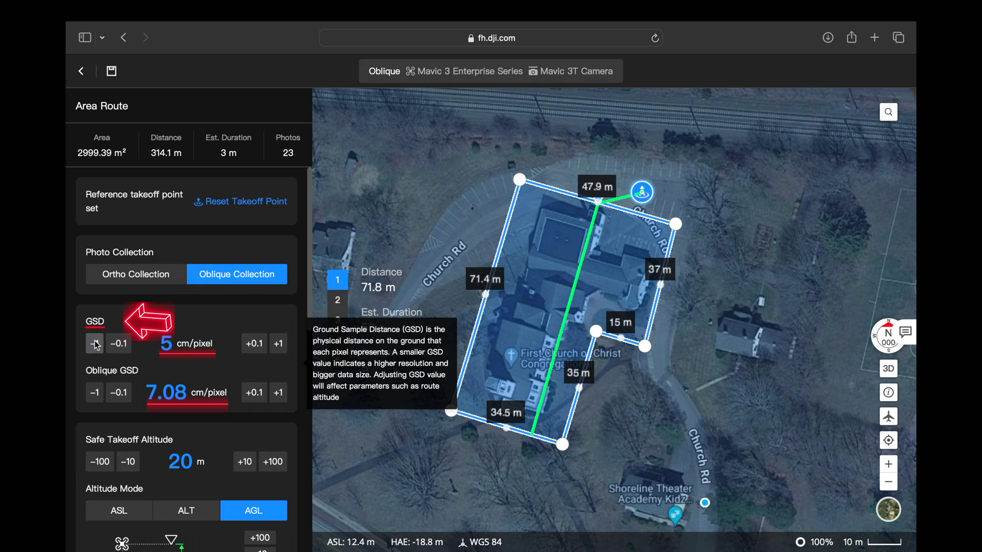
{"action": "scroll", "coordinate": [154, 409], "scroll_direction": "down", "scroll_amount": 3}
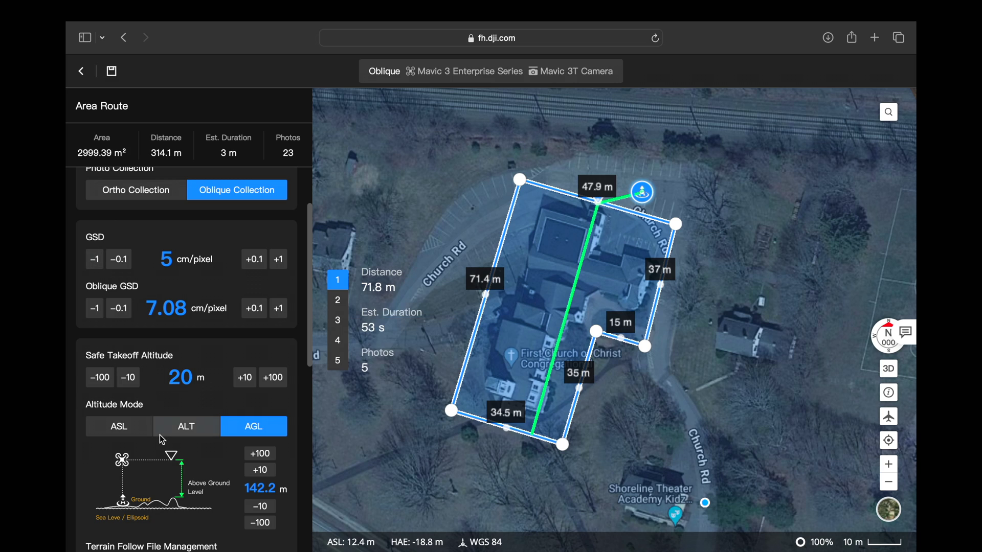
Lower the route altitude from 142.2 m to 42.2 m in 10 m steps
{"action": "left_click", "coordinate": [257, 508]}
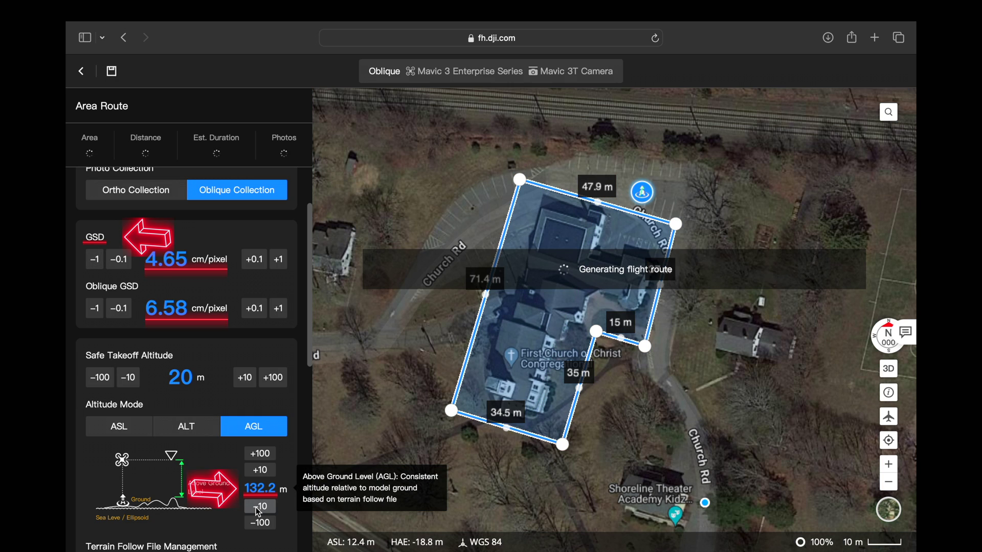
{"action": "left_click", "coordinate": [258, 508]}
{"action": "left_click", "coordinate": [258, 508]}
{"action": "left_click", "coordinate": [258, 508]}
{"action": "left_click", "coordinate": [258, 508]}
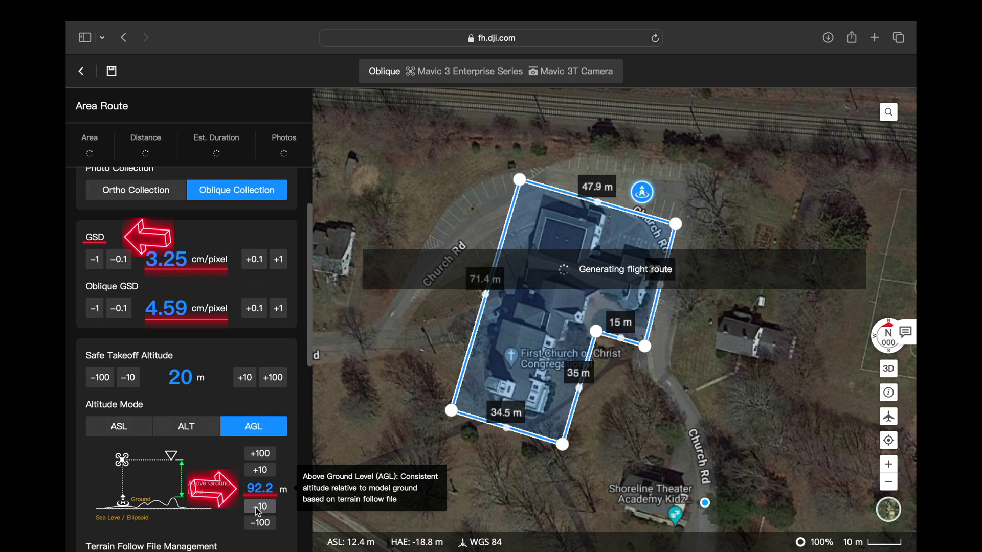
{"action": "left_click", "coordinate": [258, 508]}
{"action": "left_click", "coordinate": [258, 508]}
{"action": "left_click", "coordinate": [258, 508]}
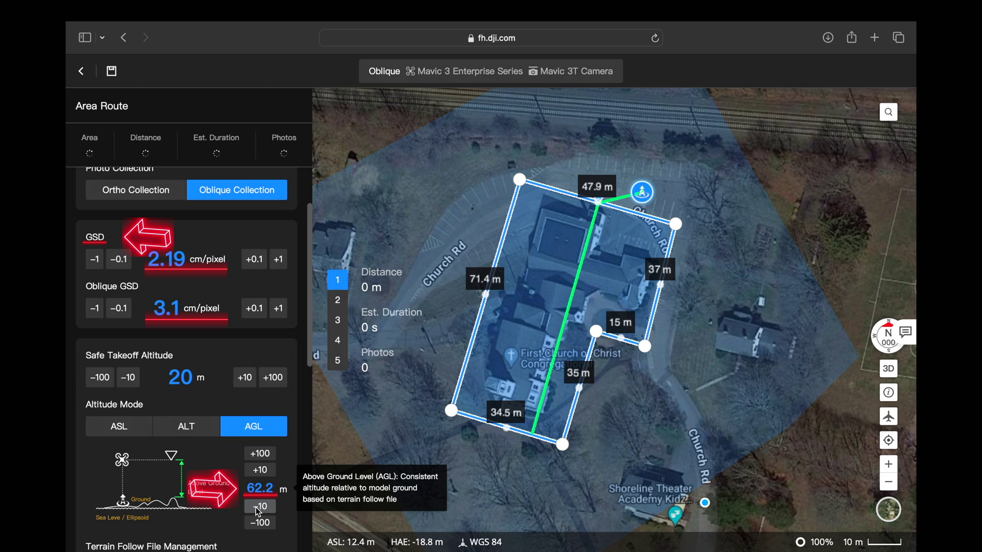
{"action": "left_click", "coordinate": [258, 508]}
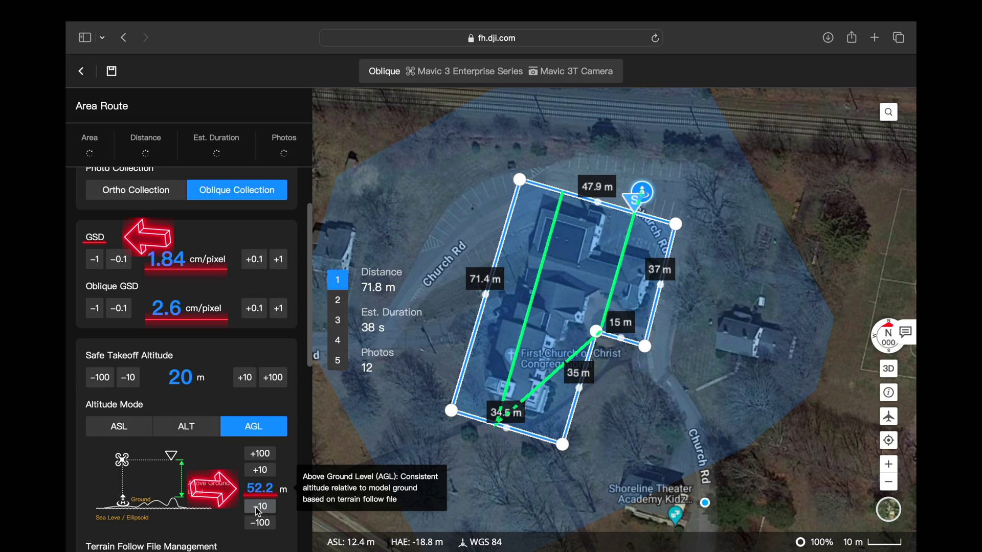
{"action": "left_click", "coordinate": [259, 509]}
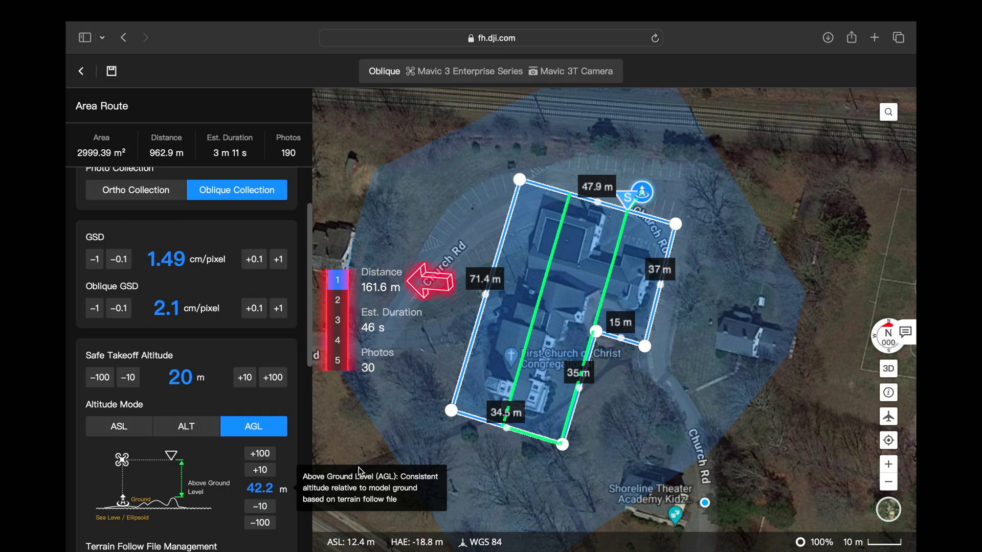
Preview oblique routes 2, 3, 4 and 5 on the map
{"action": "left_click", "coordinate": [345, 303]}
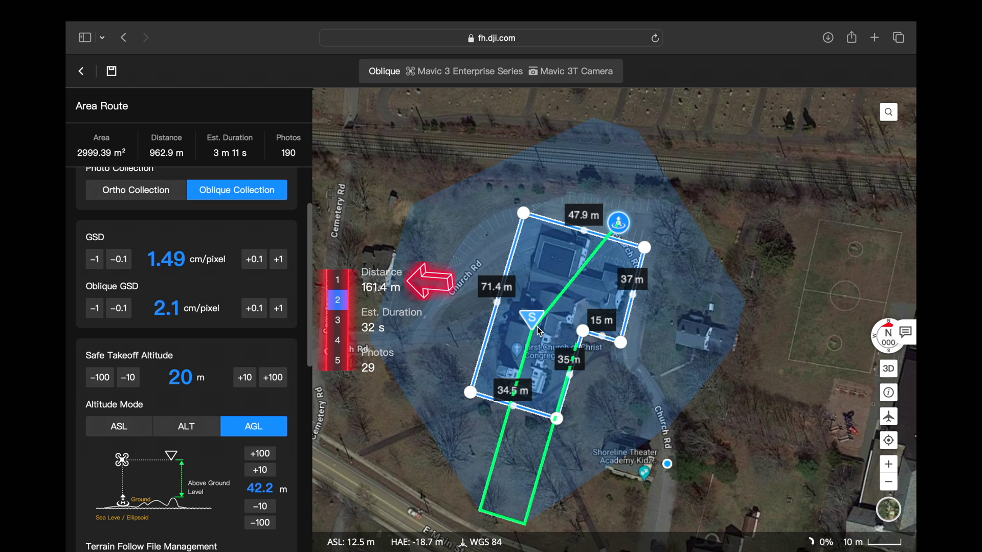
{"action": "left_click", "coordinate": [340, 320]}
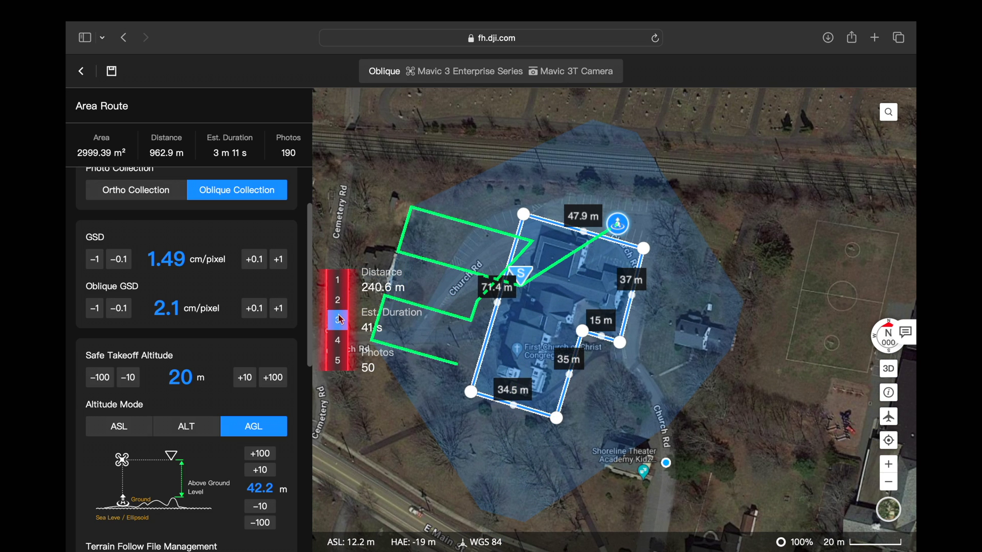
{"action": "left_click", "coordinate": [341, 339]}
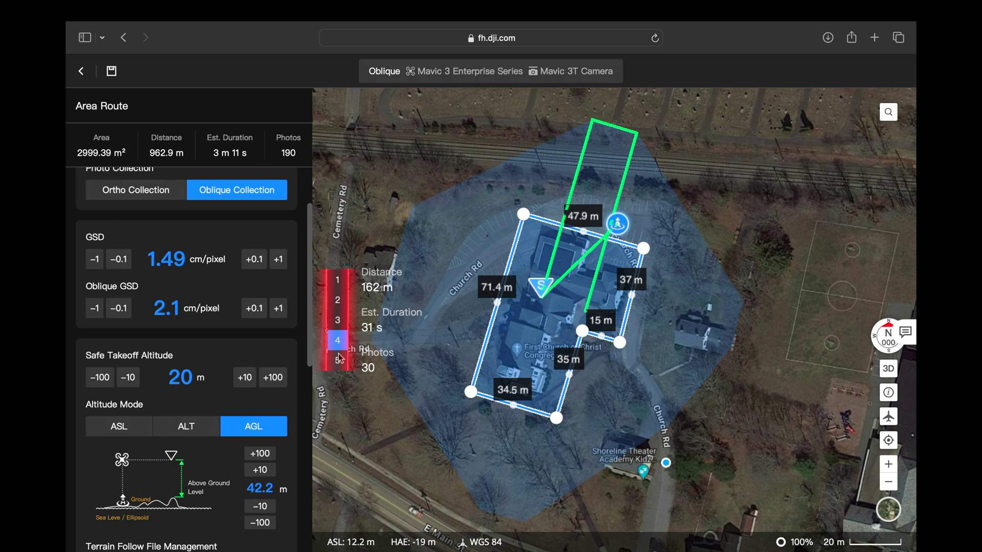
{"action": "left_click", "coordinate": [340, 360]}
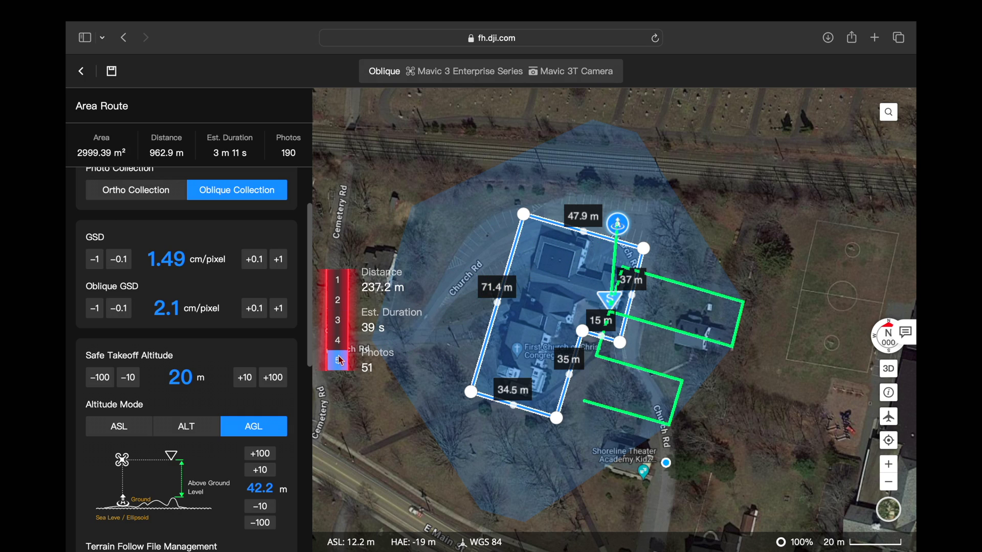
{"action": "mouse_move", "coordinate": [269, 322]}
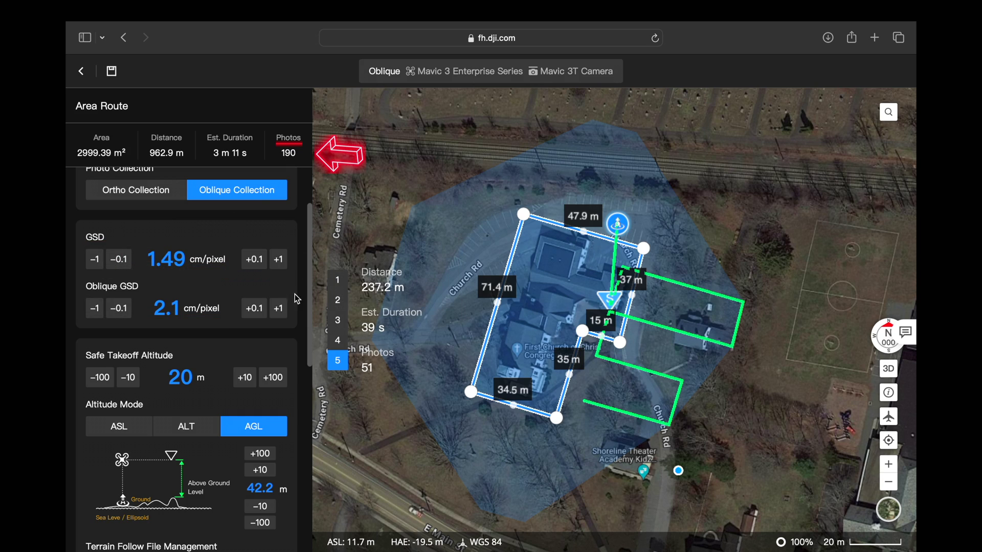
{"action": "mouse_move", "coordinate": [253, 488]}
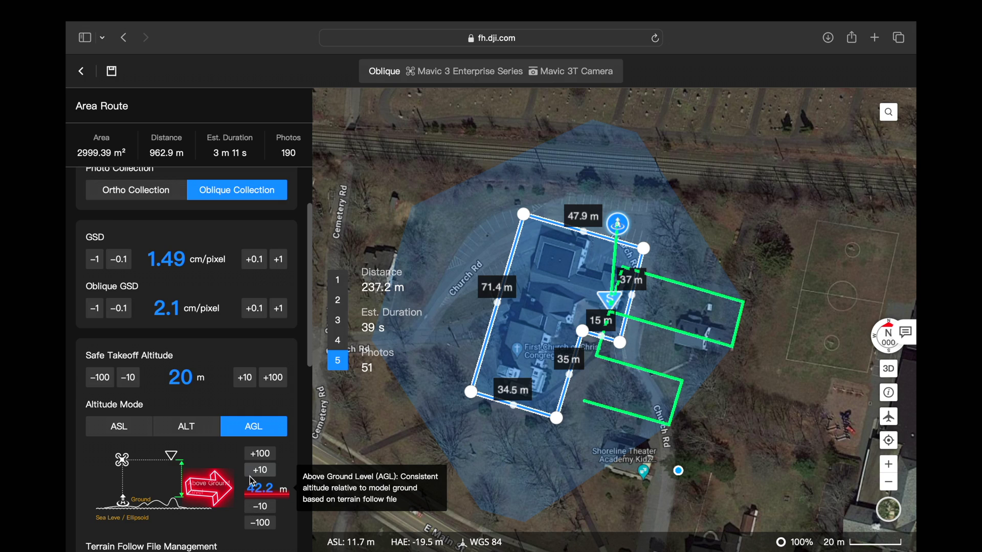
Lower GSD to 1.39 cm/pixel and set Altitude Mode to ALT
{"action": "left_click", "coordinate": [120, 259]}
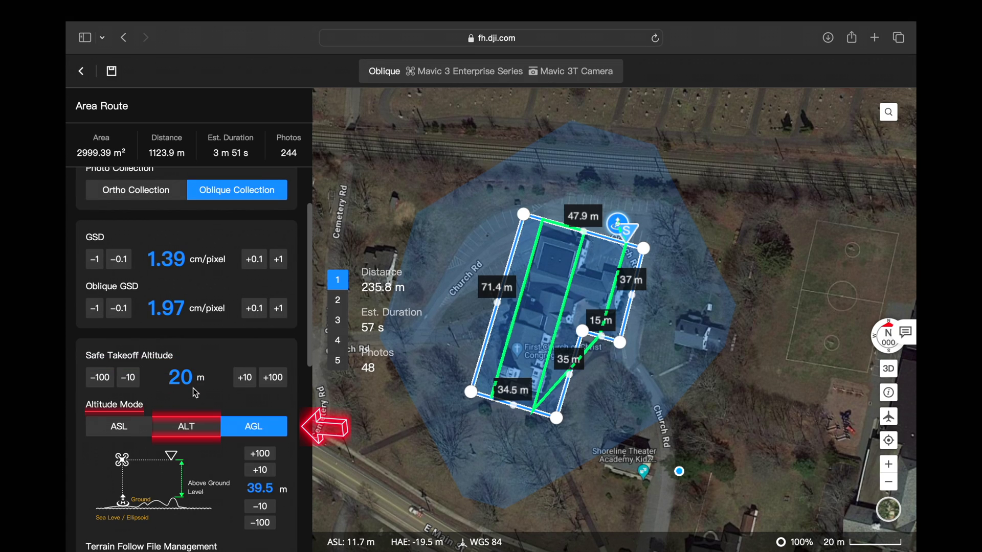
{"action": "left_click", "coordinate": [193, 430]}
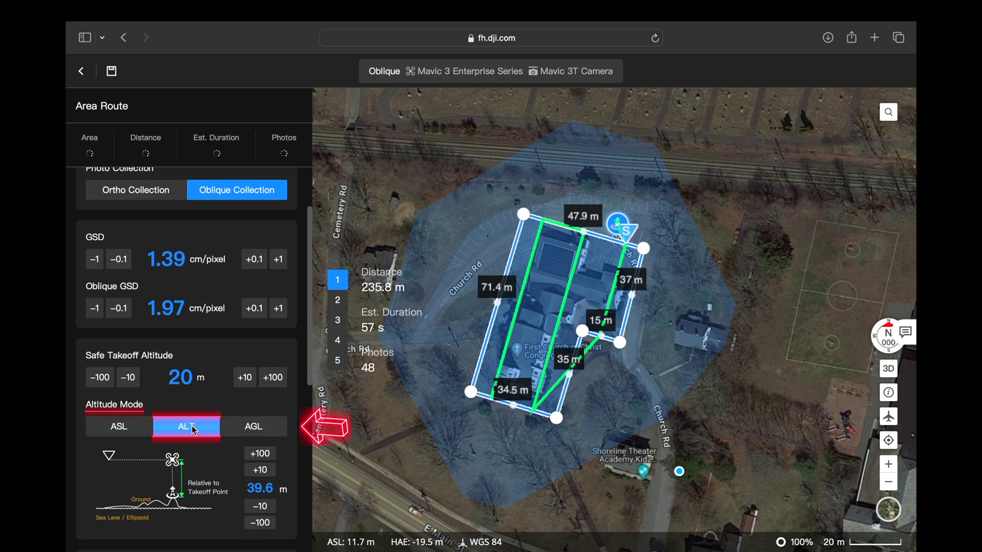
{"action": "mouse_move", "coordinate": [202, 494]}
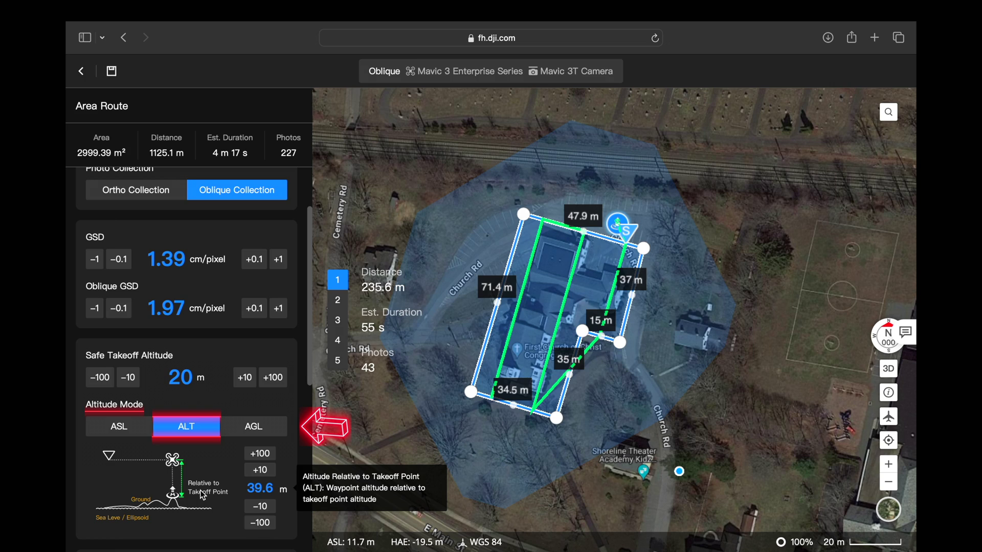
Reduce global flight speed to 7.8 m/s, leaving Return to Home as the completion action
{"action": "scroll", "coordinate": [201, 495], "scroll_direction": "down", "scroll_amount": 2}
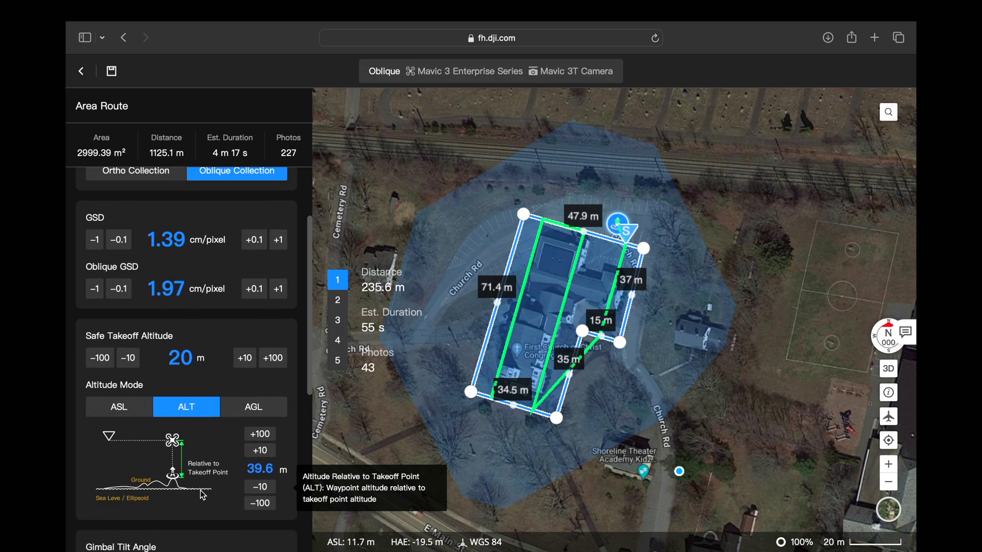
{"action": "scroll", "coordinate": [200, 491], "scroll_direction": "down", "scroll_amount": 5}
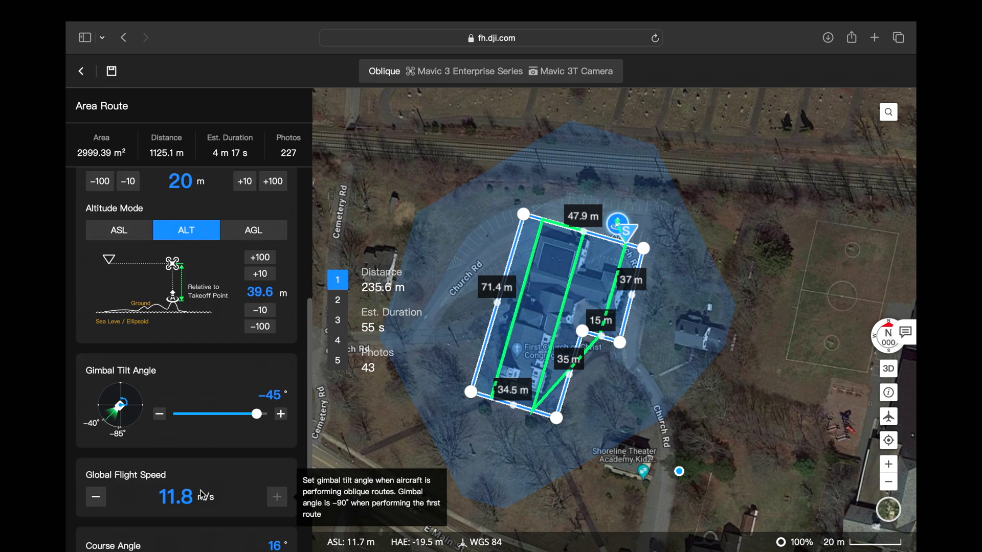
{"action": "mouse_move", "coordinate": [122, 307]}
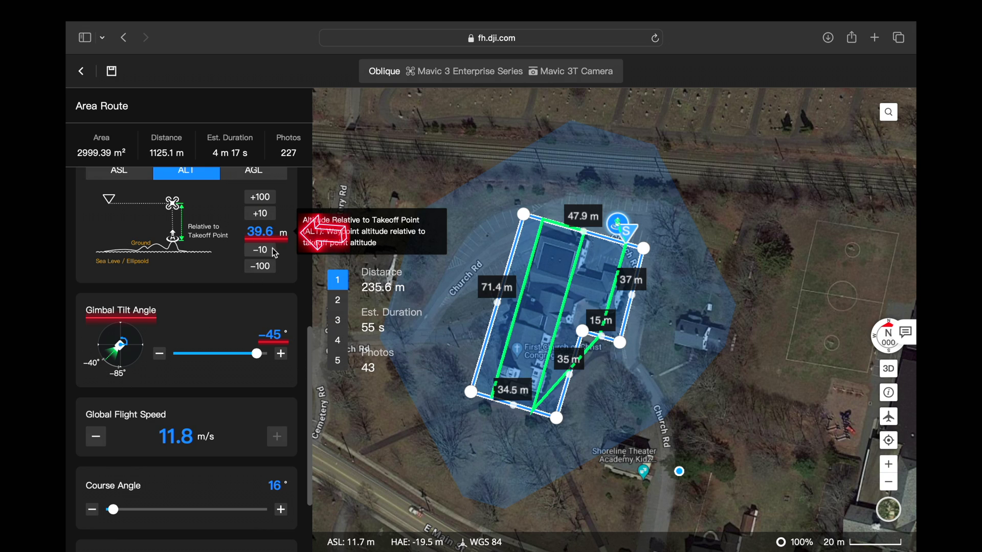
{"action": "scroll", "coordinate": [207, 284], "scroll_direction": "up", "scroll_amount": 3}
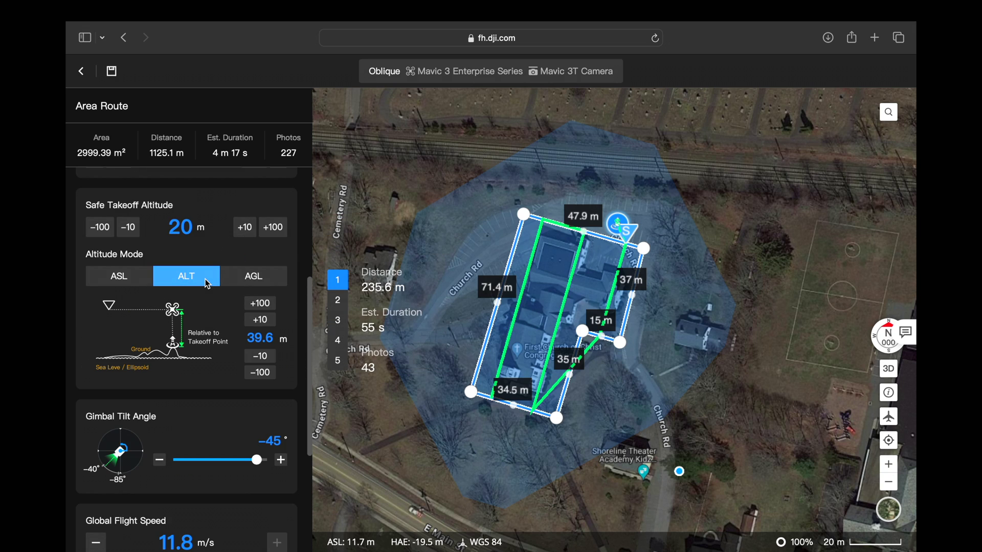
{"action": "scroll", "coordinate": [208, 284], "scroll_direction": "down", "scroll_amount": 3}
{"action": "scroll", "coordinate": [207, 283], "scroll_direction": "down", "scroll_amount": 3}
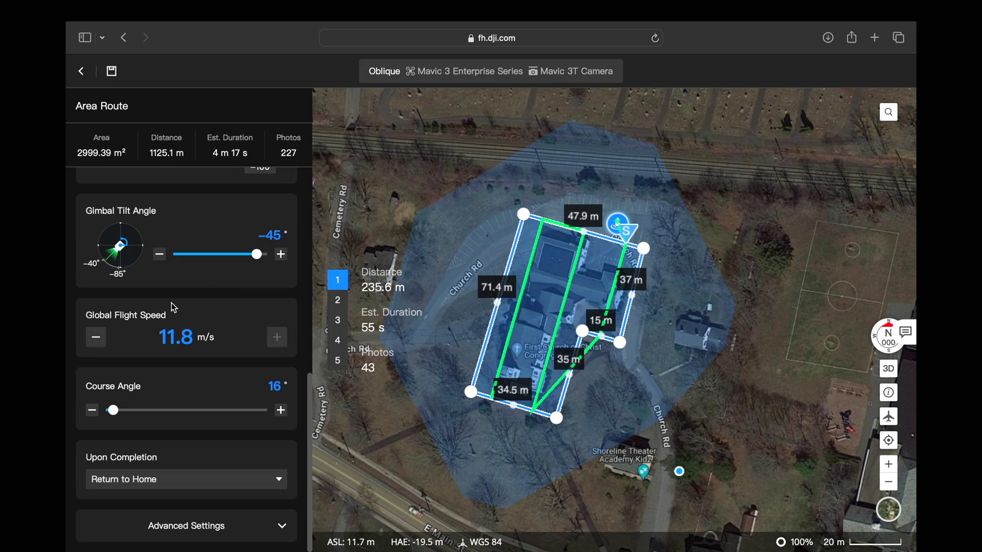
{"action": "left_click", "coordinate": [96, 337]}
{"action": "left_click", "coordinate": [96, 337]}
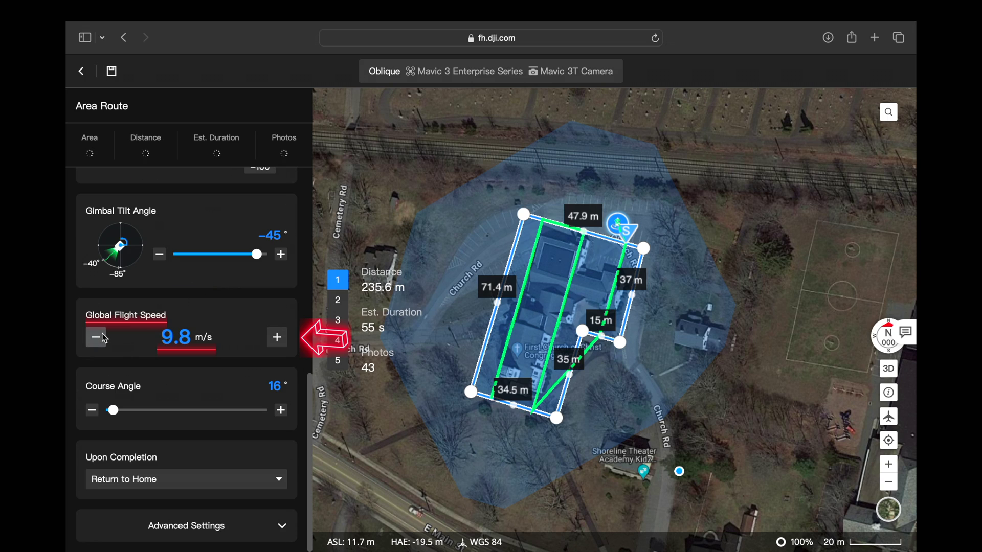
{"action": "left_click", "coordinate": [96, 337]}
{"action": "left_click", "coordinate": [96, 337]}
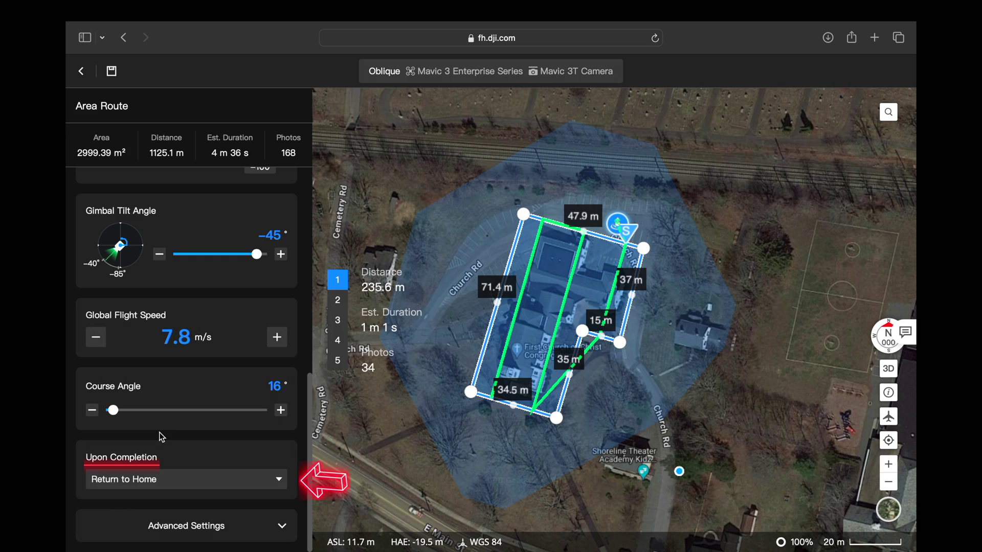
{"action": "left_click", "coordinate": [266, 486]}
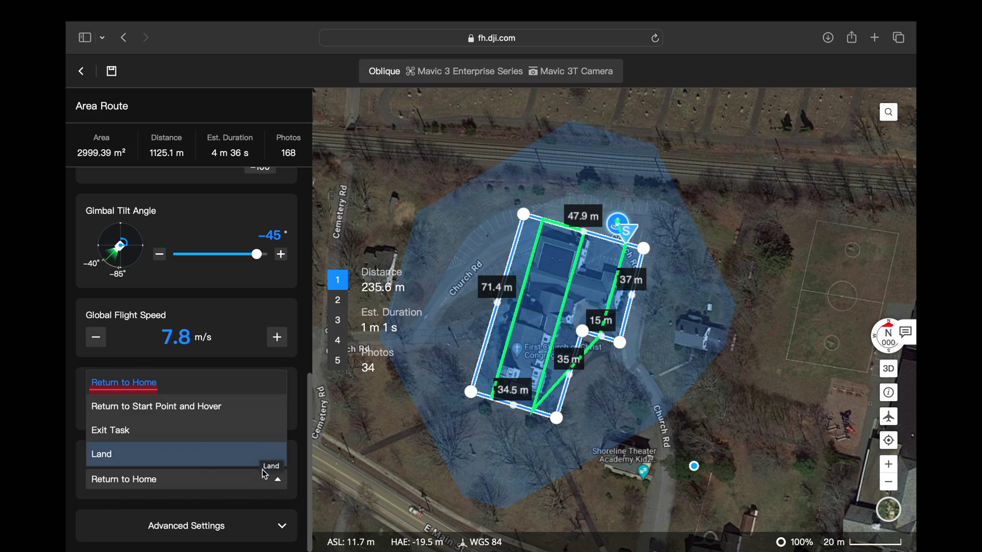
{"action": "left_click", "coordinate": [247, 477]}
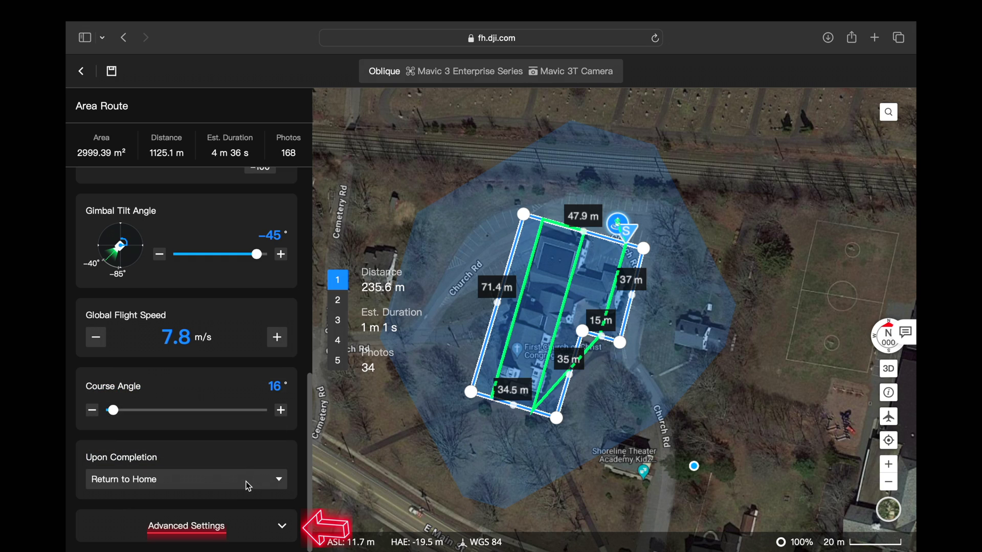
In Advanced Settings, raise side and oblique side overlap to 72% and forward overlaps to 82%
{"action": "left_click", "coordinate": [281, 527]}
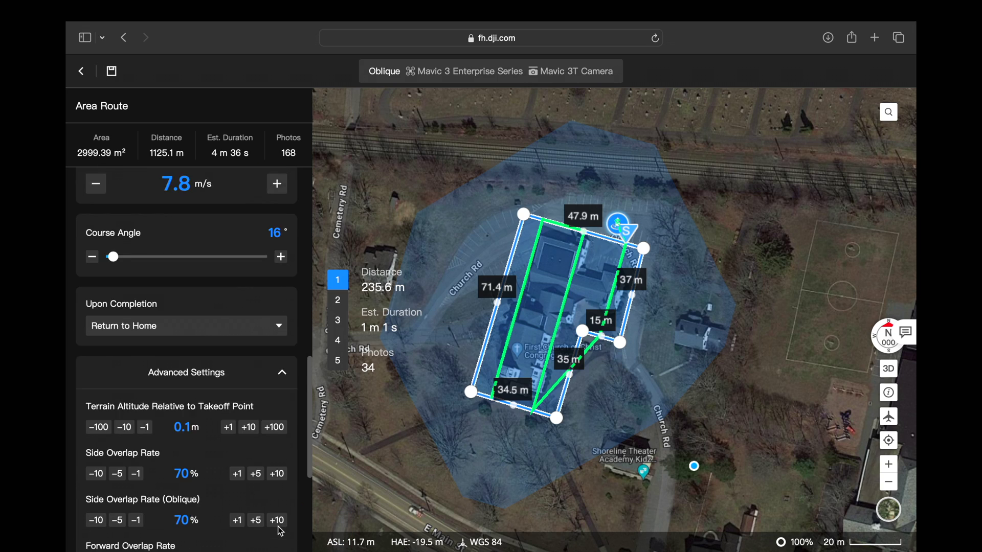
{"action": "scroll", "coordinate": [280, 529], "scroll_direction": "down", "scroll_amount": 3}
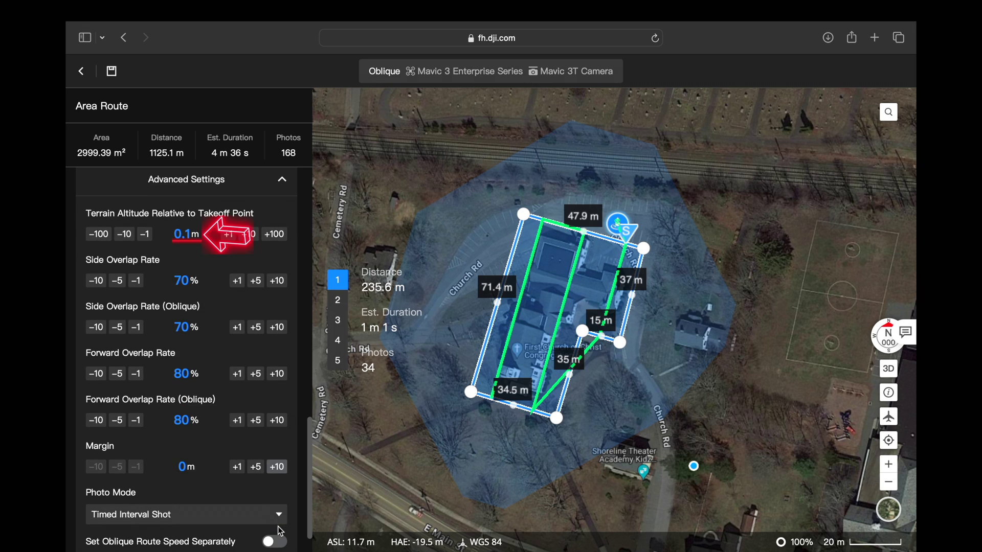
{"action": "mouse_move", "coordinate": [200, 247]}
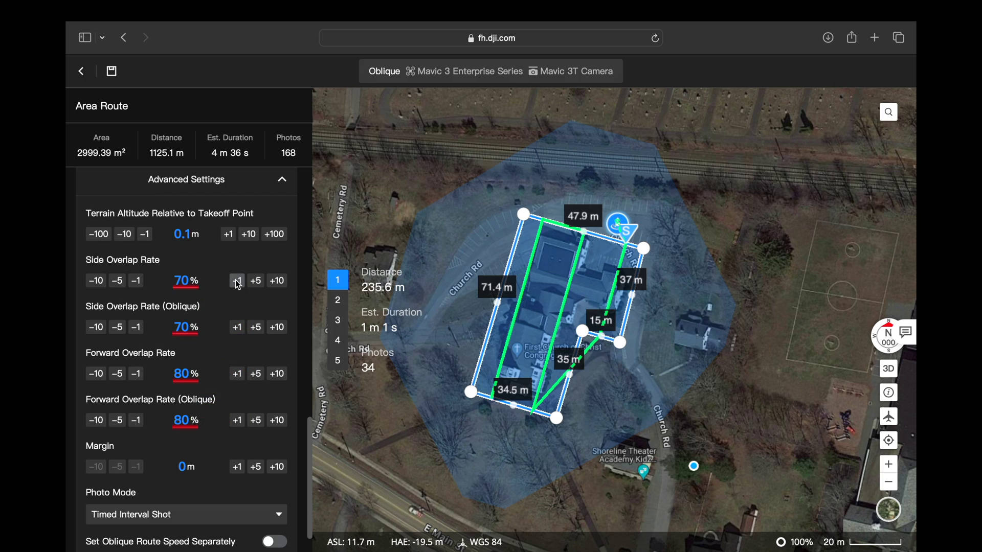
{"action": "left_click", "coordinate": [238, 282]}
{"action": "left_click", "coordinate": [237, 282]}
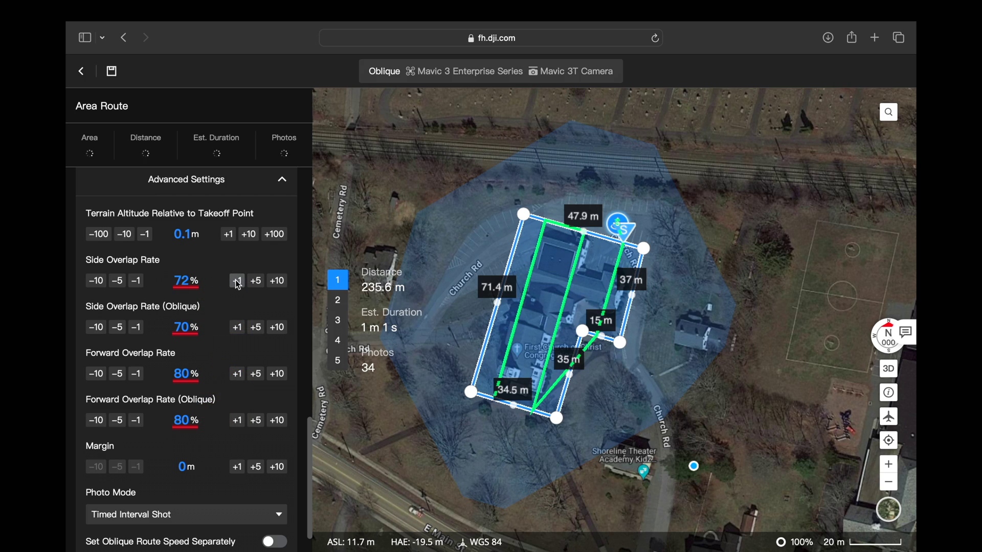
{"action": "left_click", "coordinate": [237, 328]}
{"action": "left_click", "coordinate": [237, 328]}
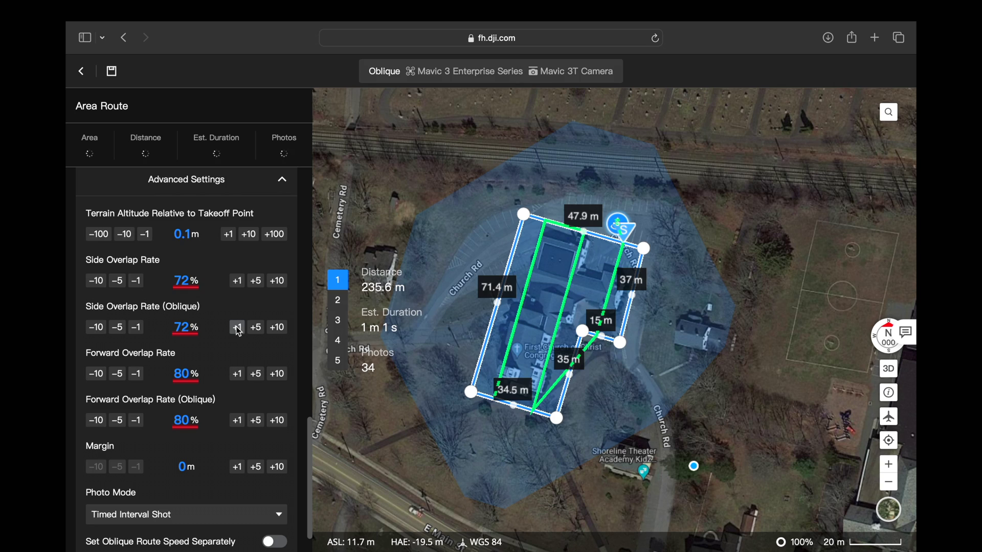
{"action": "left_click", "coordinate": [238, 376]}
{"action": "left_click", "coordinate": [238, 377]}
{"action": "left_click", "coordinate": [236, 421]}
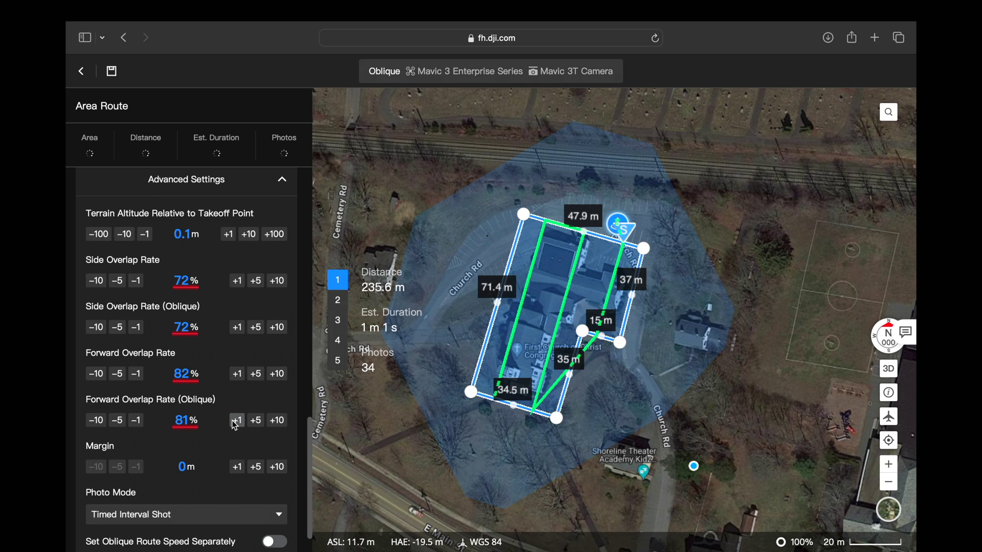
{"action": "left_click", "coordinate": [237, 422]}
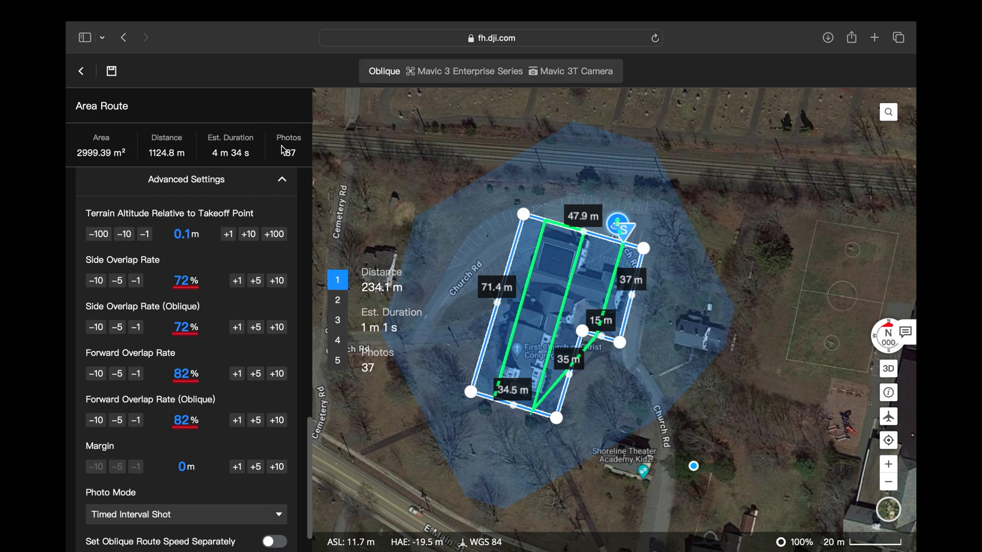
Bump both side overlaps to 73% and both forward overlaps to 83%
{"action": "left_click", "coordinate": [237, 281]}
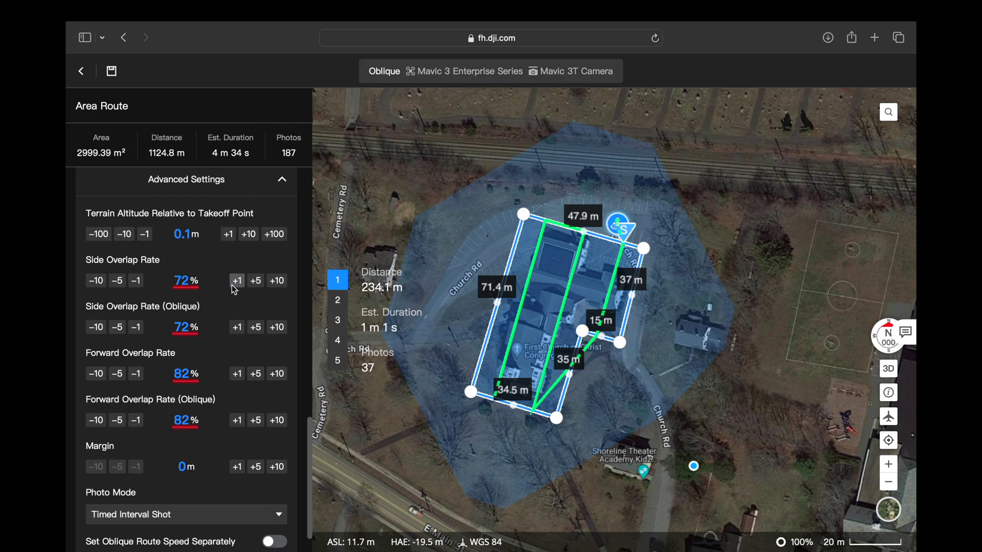
{"action": "left_click", "coordinate": [237, 327]}
{"action": "left_click", "coordinate": [237, 376]}
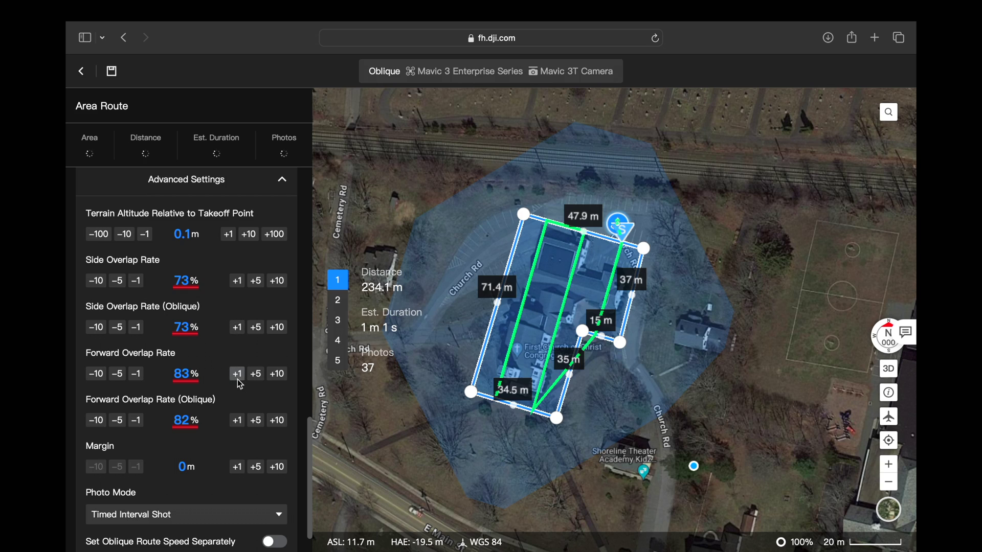
{"action": "left_click", "coordinate": [239, 423]}
{"action": "scroll", "coordinate": [236, 418], "scroll_direction": "down", "scroll_amount": 2}
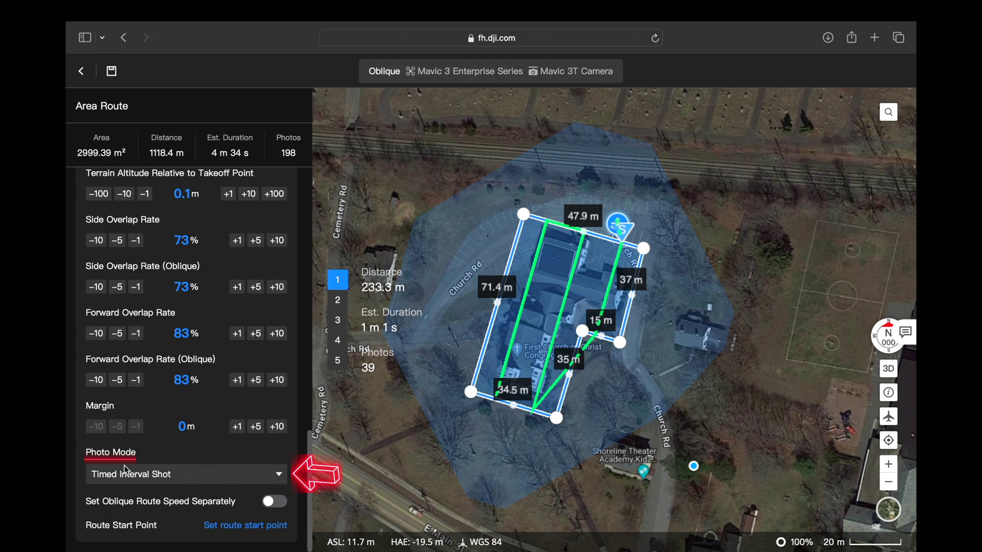
Switch Photo Mode to Distance Interval Shot
{"action": "left_click", "coordinate": [280, 475]}
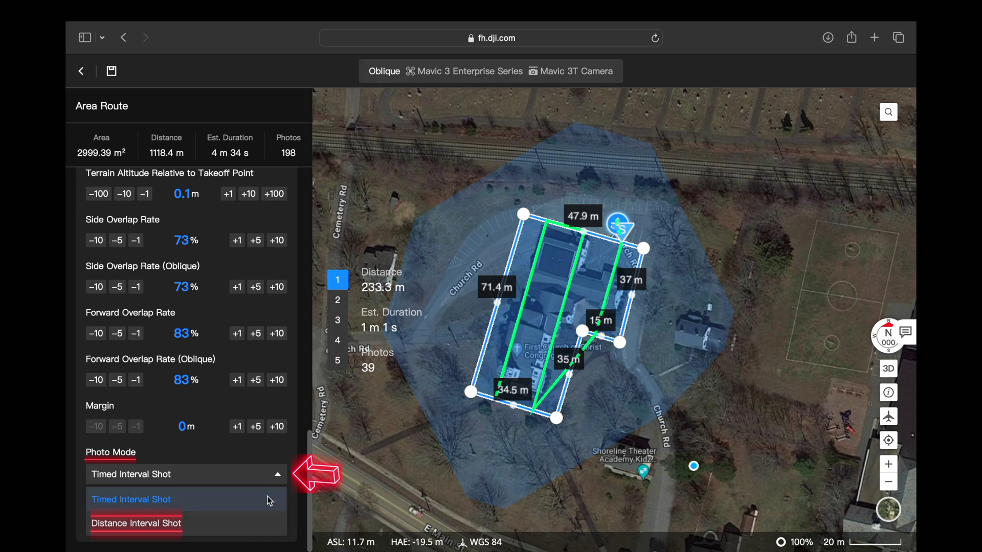
{"action": "left_click", "coordinate": [262, 519]}
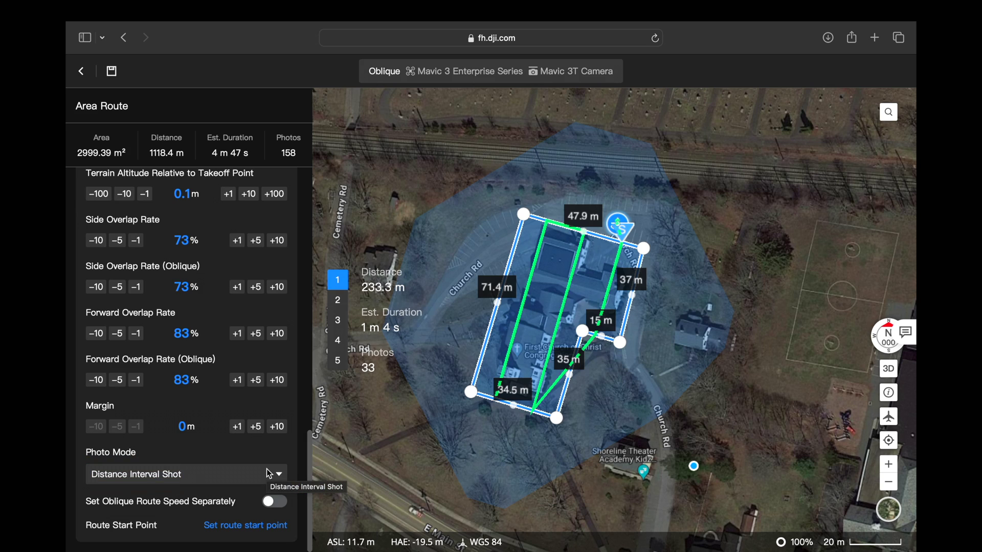
{"action": "scroll", "coordinate": [269, 473], "scroll_direction": "up", "scroll_amount": 15}
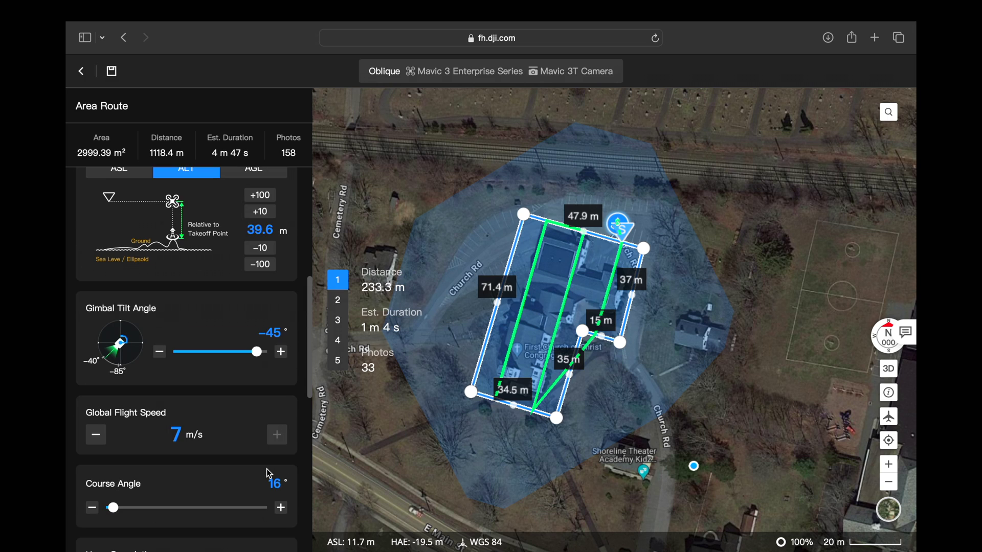
Lower GSD to 1.29 cm/pixel (36.8 m altitude) and preview routes 2 and 3
{"action": "scroll", "coordinate": [269, 473], "scroll_direction": "up", "scroll_amount": 8}
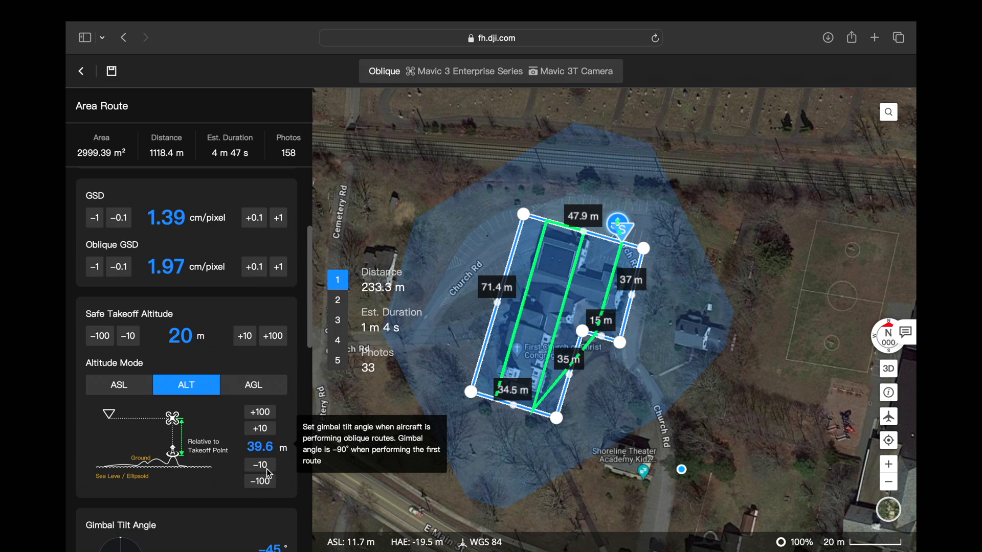
{"action": "mouse_move", "coordinate": [107, 200]}
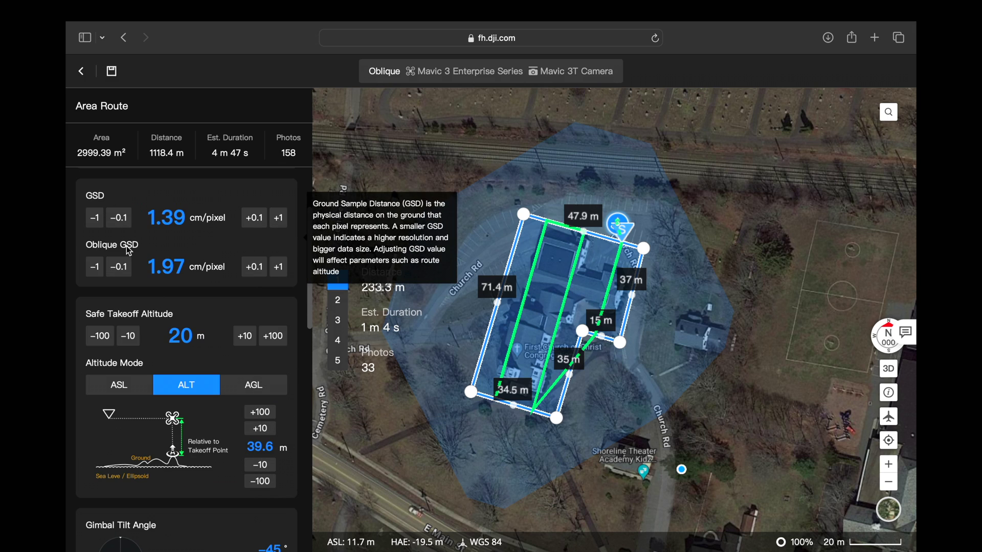
{"action": "left_click", "coordinate": [120, 219]}
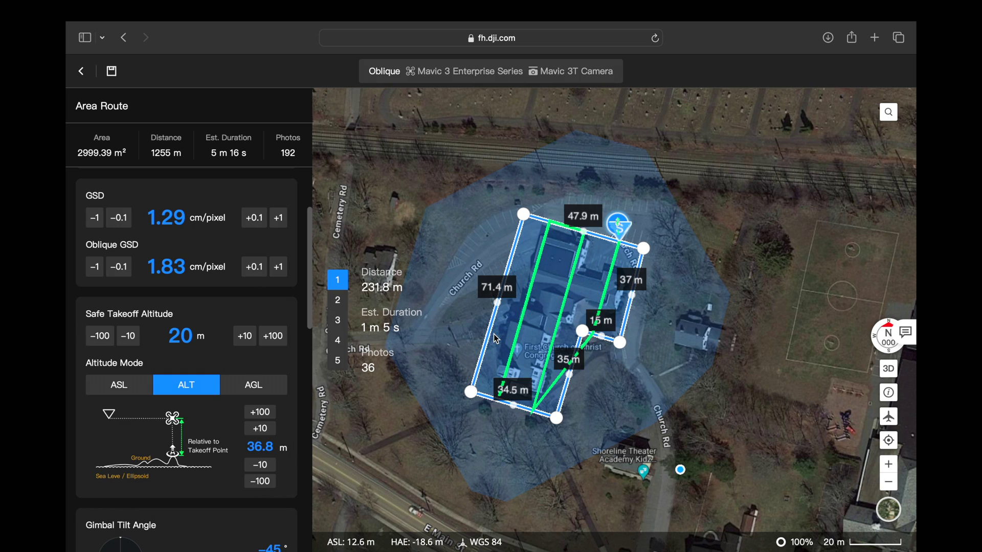
{"action": "left_click", "coordinate": [341, 301]}
{"action": "left_click", "coordinate": [341, 322]}
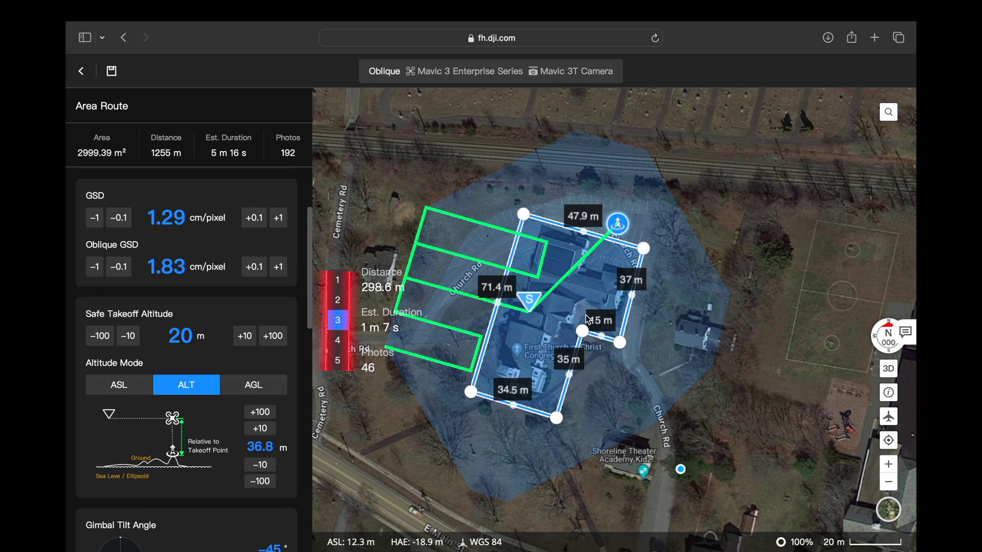
Preview oblique routes 4 and 5 on the map
{"action": "left_click", "coordinate": [337, 341]}
{"action": "left_click", "coordinate": [339, 360]}
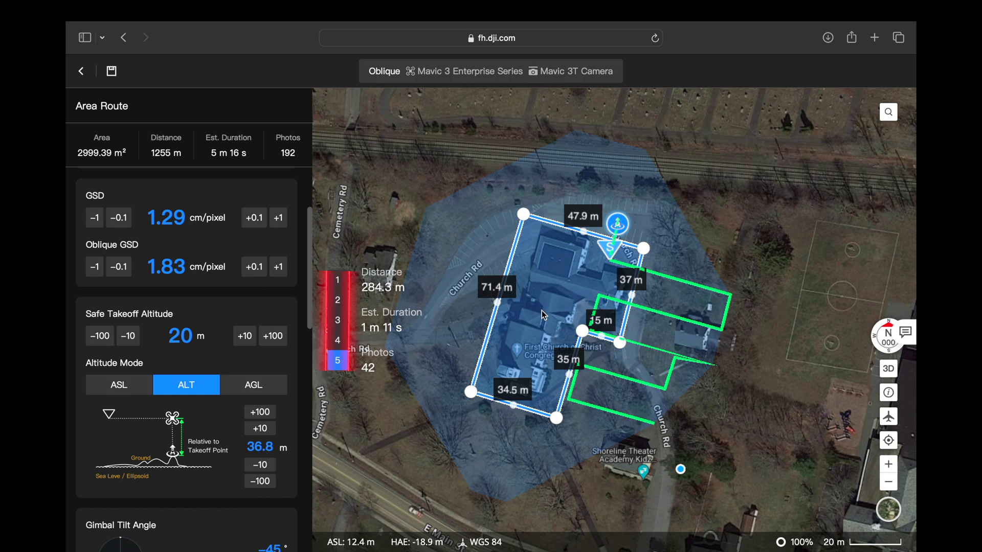
Save the Oblique route, download it from the route library, and open Pilot 2's Flight Route library
{"action": "left_click", "coordinate": [112, 76]}
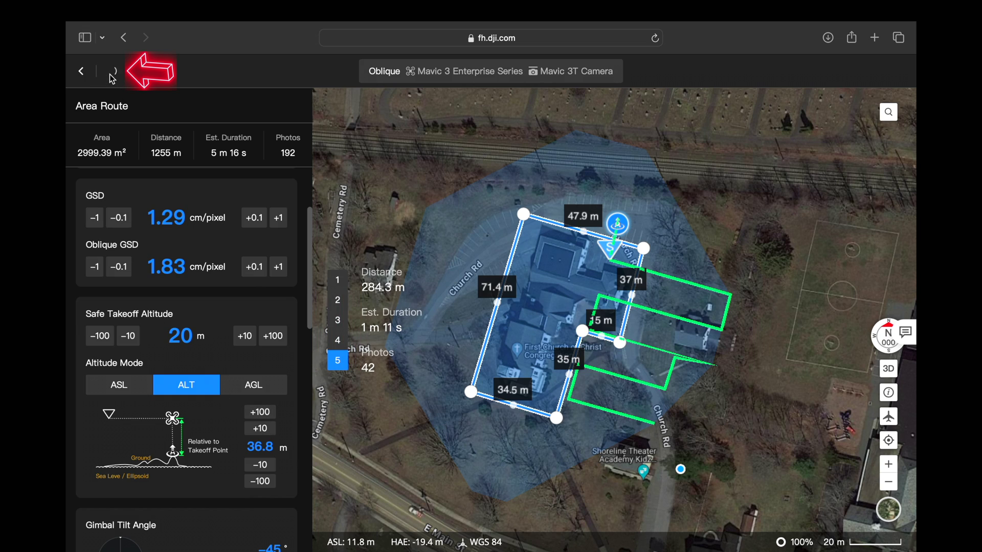
{"action": "left_click", "coordinate": [81, 73]}
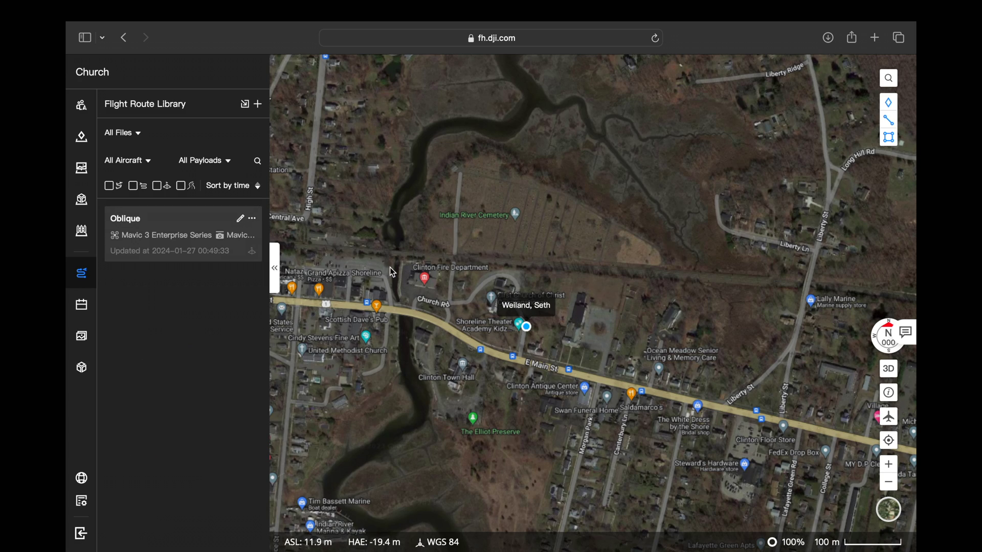
{"action": "left_click", "coordinate": [253, 219]}
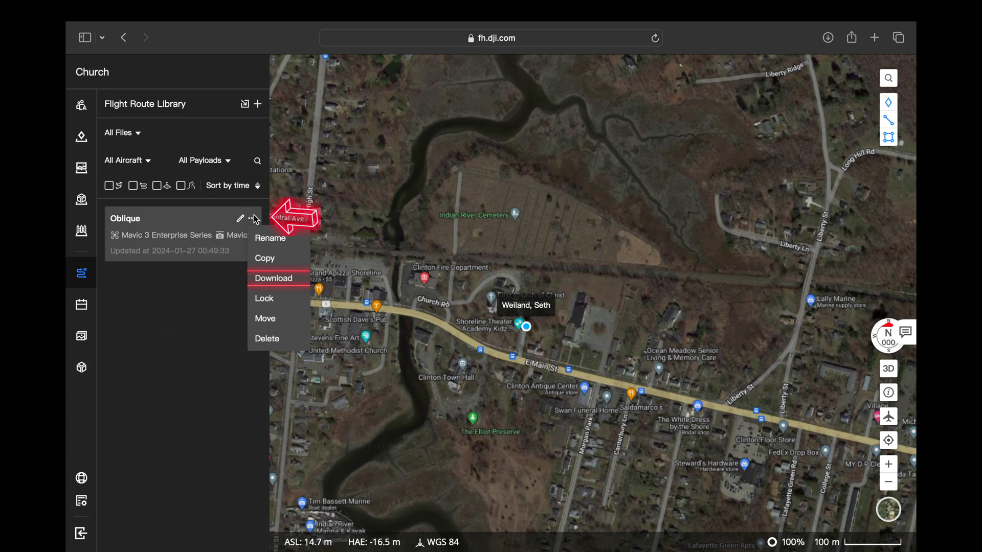
{"action": "left_click", "coordinate": [268, 280]}
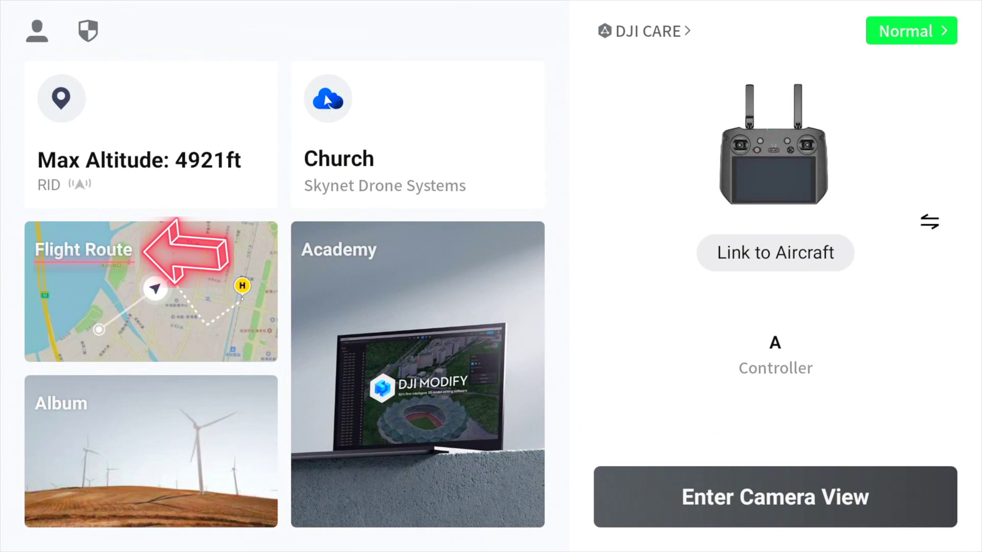
{"action": "left_click", "coordinate": [151, 292]}
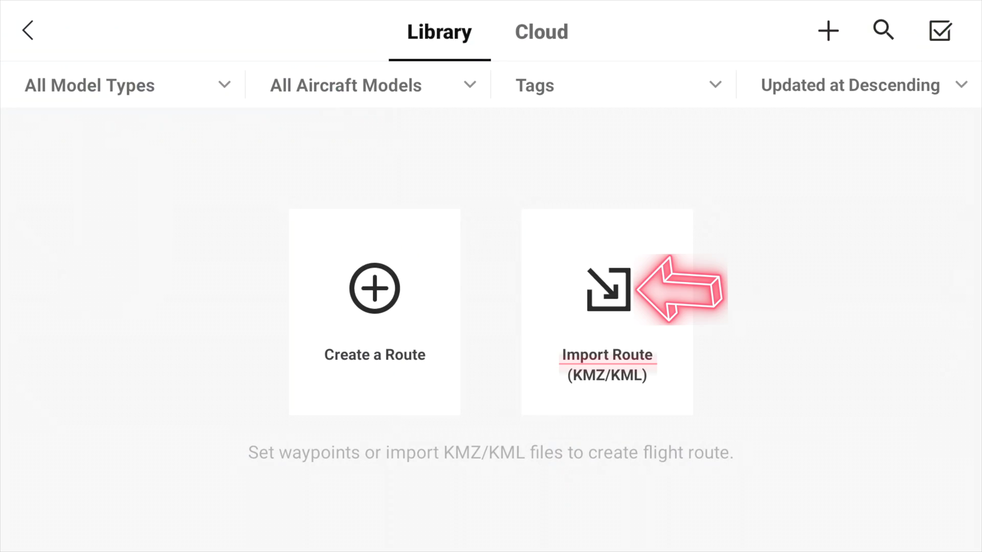
Import Oblique.kmz from Internal Storage > Download into Pilot 2, then open the Oblique route
{"action": "left_click", "coordinate": [609, 306]}
{"action": "left_click", "coordinate": [131, 169]}
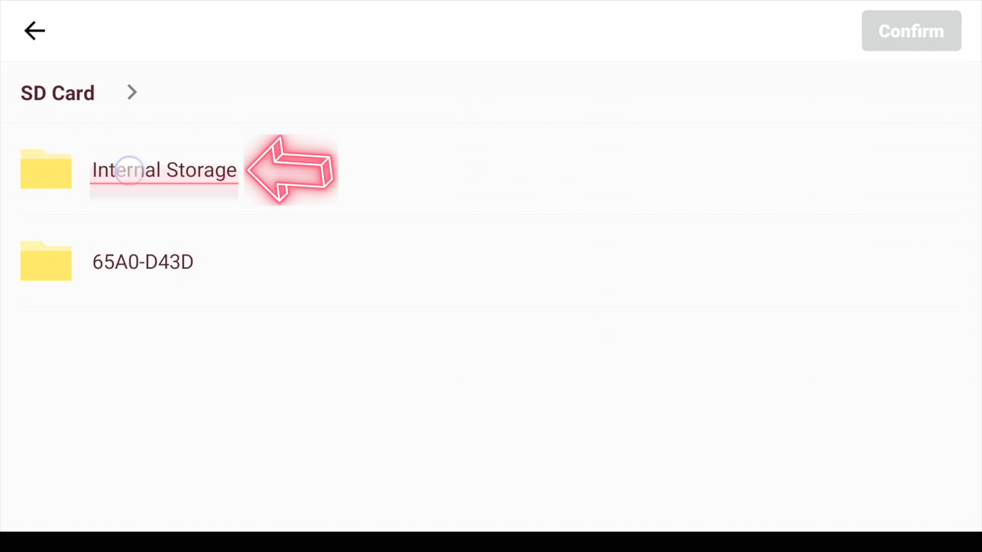
{"action": "left_click_drag", "start_coordinate": [99, 400], "coordinate": [99, 256]}
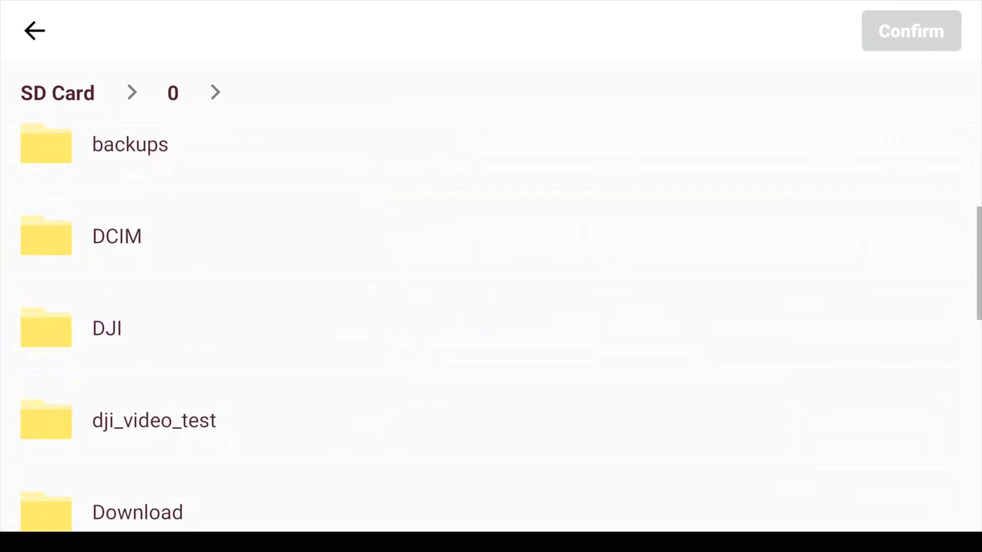
{"action": "left_click_drag", "start_coordinate": [94, 409], "coordinate": [104, 227]}
{"action": "left_click", "coordinate": [131, 322]}
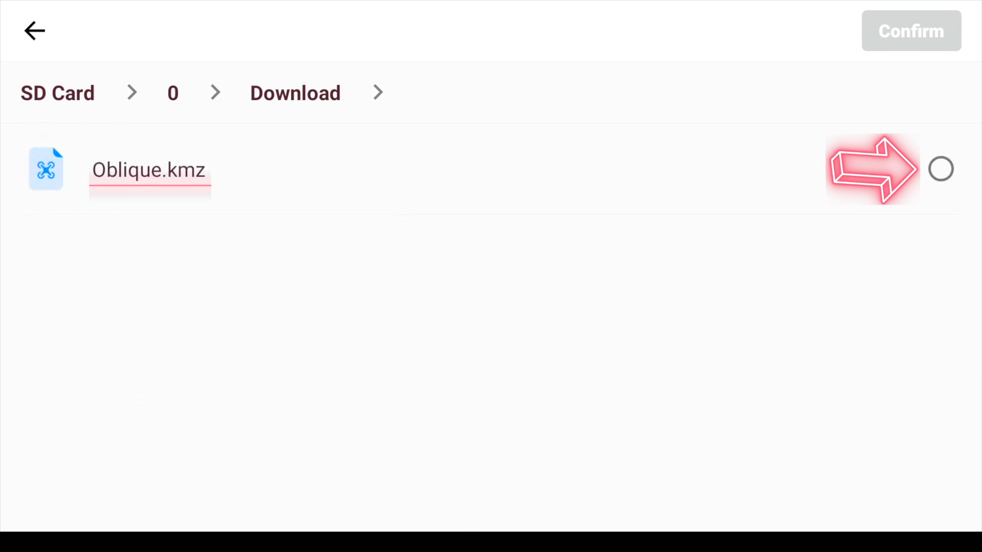
{"action": "left_click", "coordinate": [941, 169]}
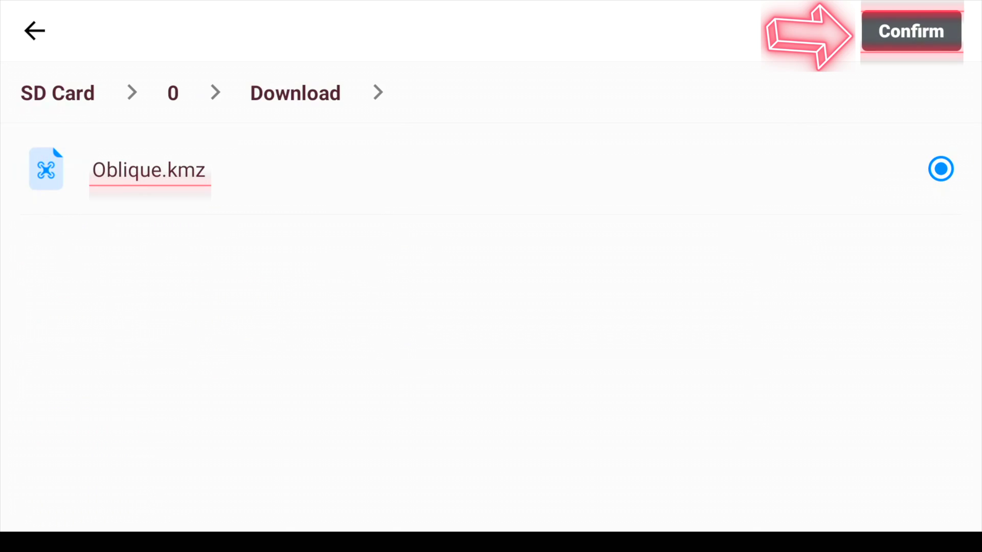
{"action": "left_click", "coordinate": [911, 31]}
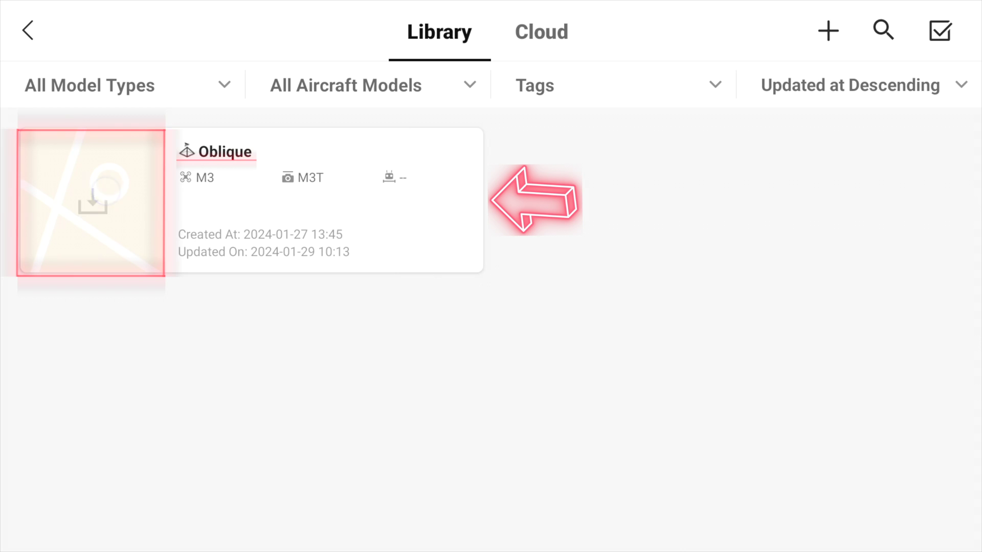
{"action": "left_click", "coordinate": [91, 203]}
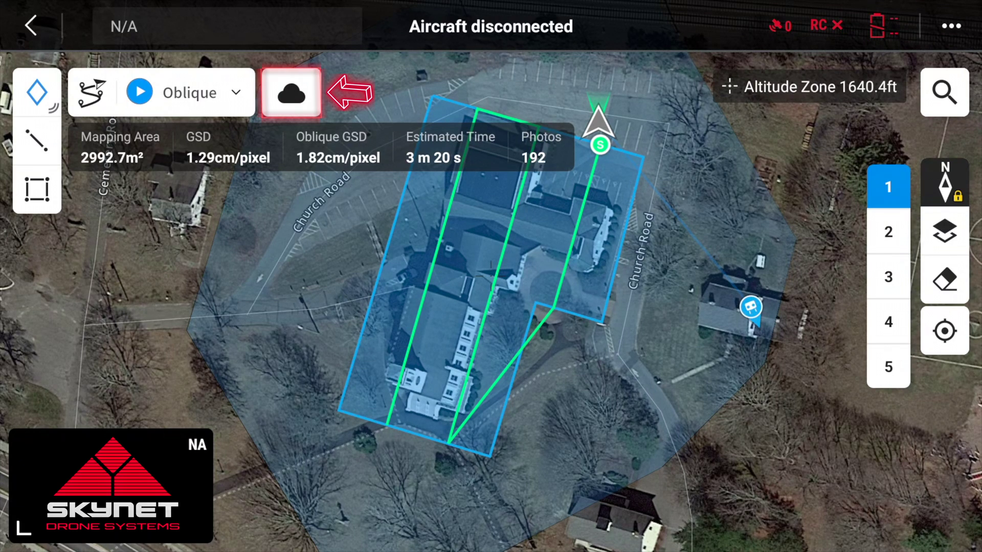
Turn on cloud upload of the Oblique mission's Photos to the Church project
{"action": "left_click", "coordinate": [290, 93]}
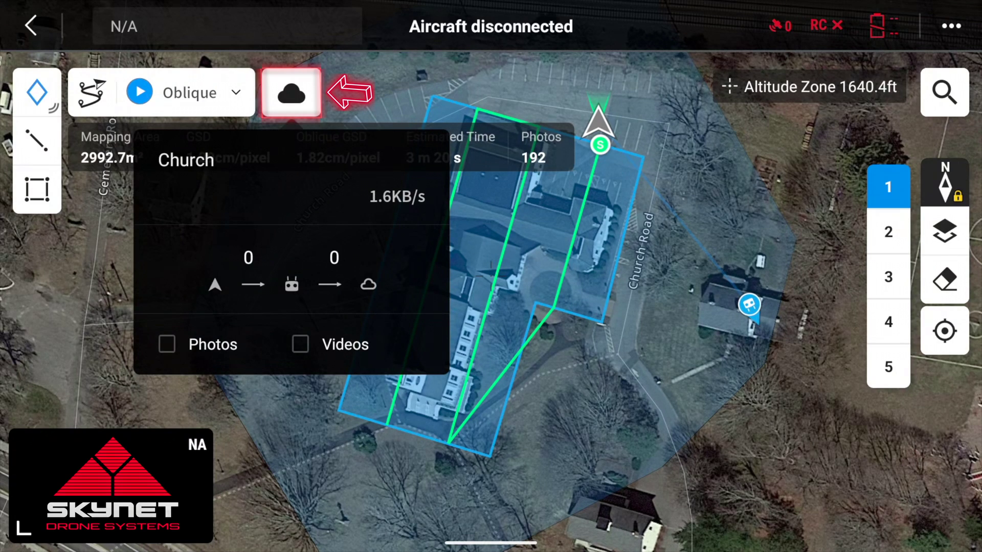
{"action": "left_click", "coordinate": [167, 344]}
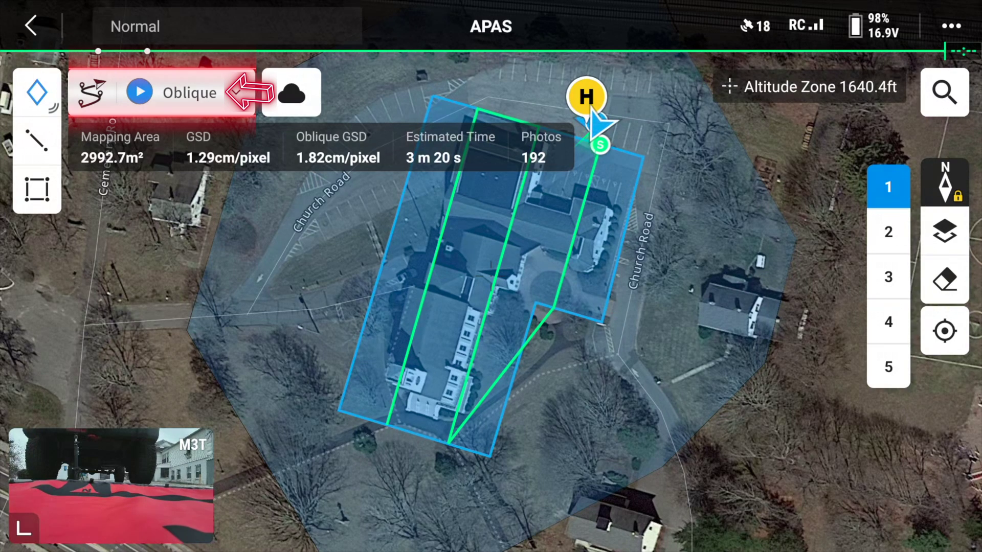
Run the Oblique mission on all 5 routes, clear the preflight check, and upload it to the aircraft
{"action": "left_click", "coordinate": [139, 92]}
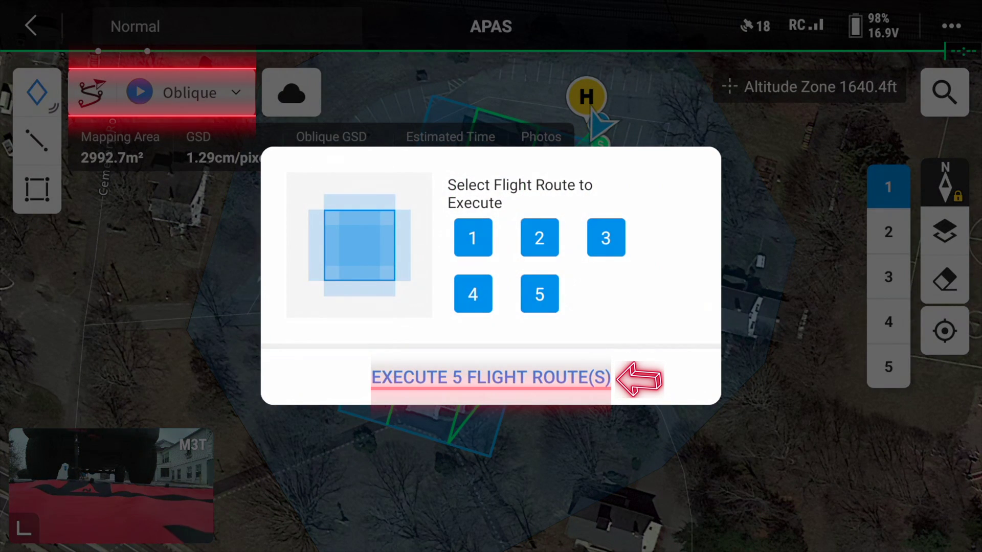
{"action": "left_click", "coordinate": [491, 377]}
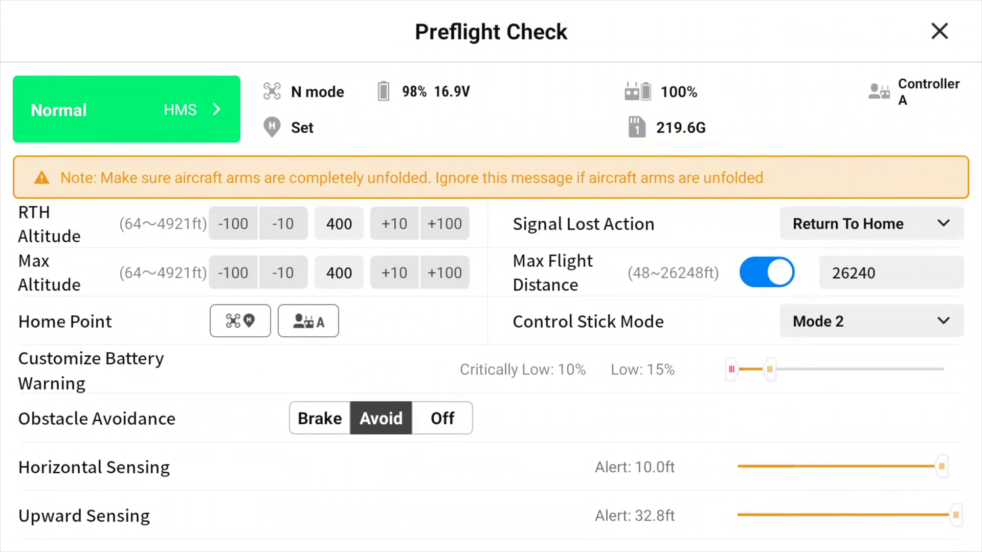
{"action": "scroll", "coordinate": [491, 306], "scroll_direction": "down", "scroll_amount": 3}
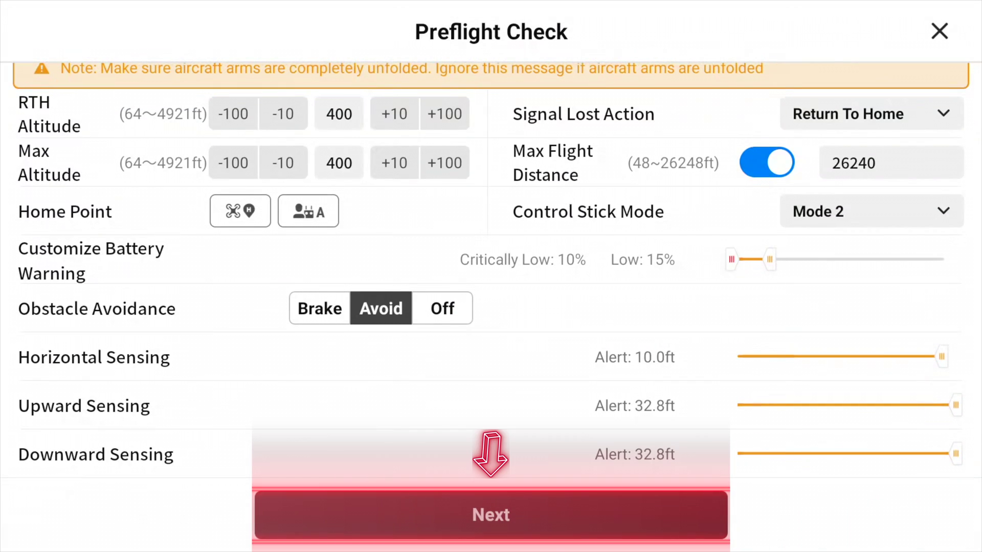
{"action": "left_click", "coordinate": [491, 515]}
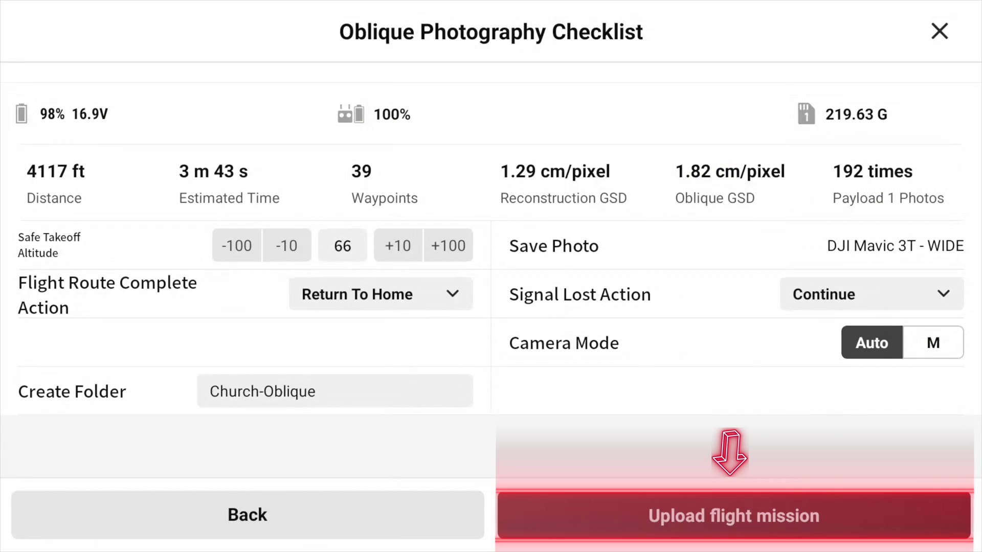
{"action": "left_click", "coordinate": [734, 516]}
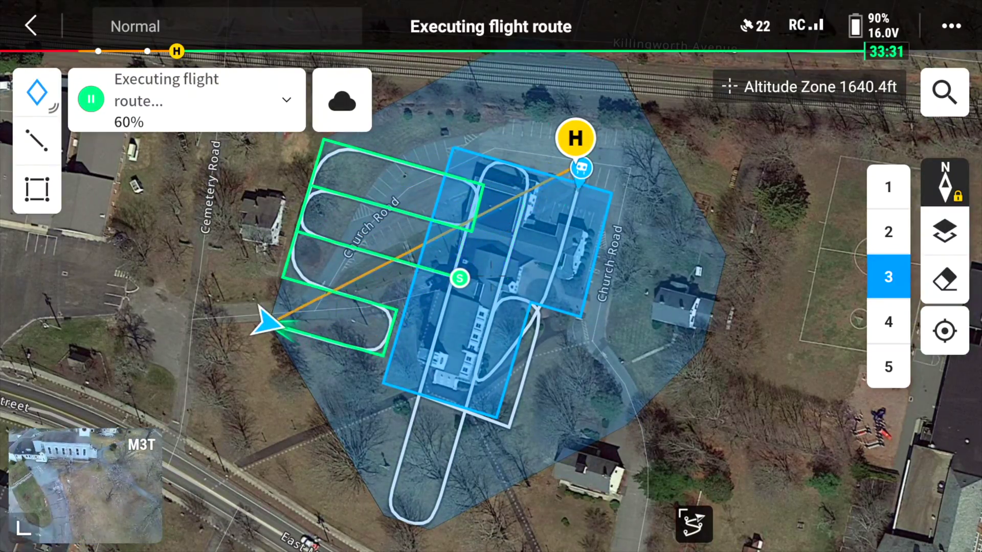
Pan the map to follow the drone flying the third of five passes over the church
{"action": "left_click_drag", "start_coordinate": [752, 181], "coordinate": [744, 209]}
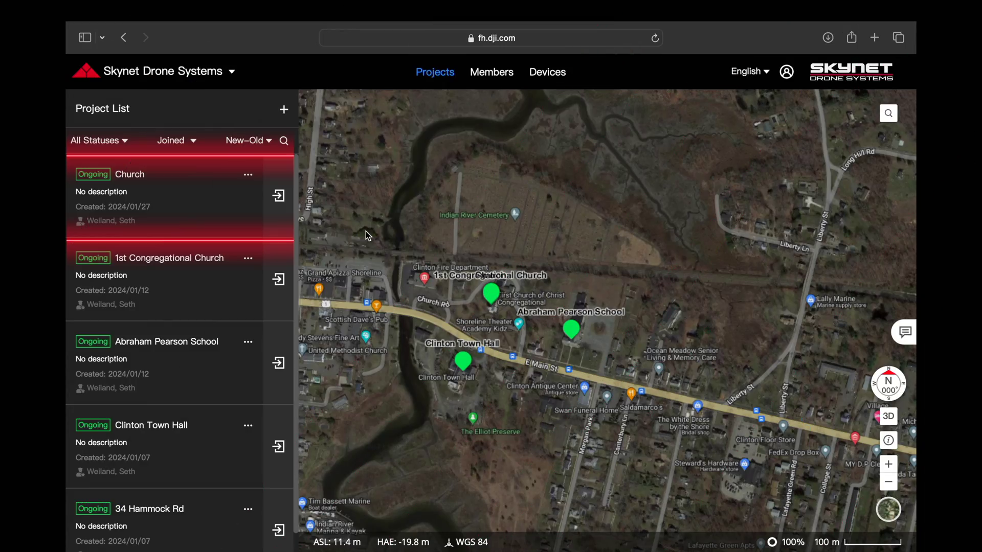
Open the Church project's M3T > Church-Oblique media folder and select all 179 photos
{"action": "left_click", "coordinate": [284, 201]}
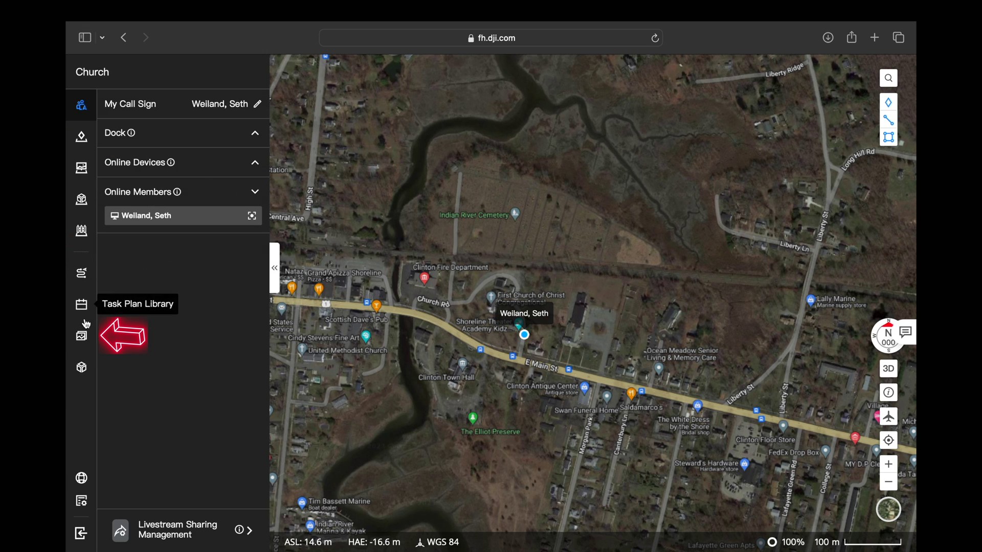
{"action": "left_click", "coordinate": [82, 337]}
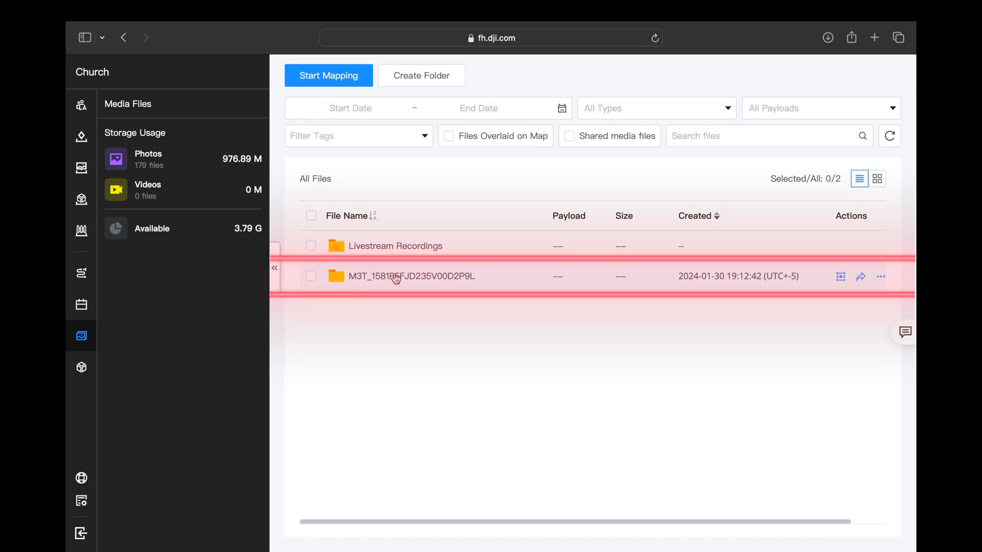
{"action": "left_click", "coordinate": [396, 277]}
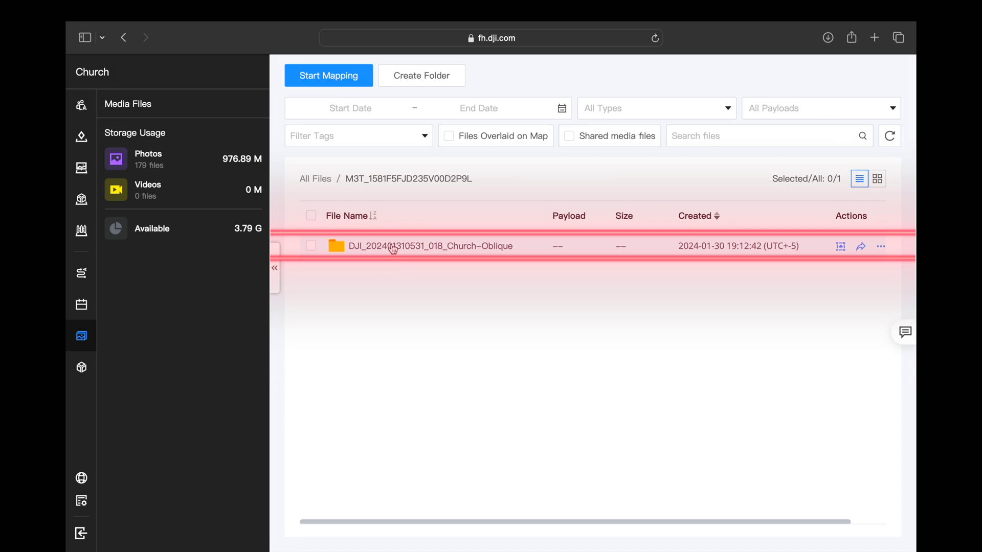
{"action": "left_click", "coordinate": [393, 246]}
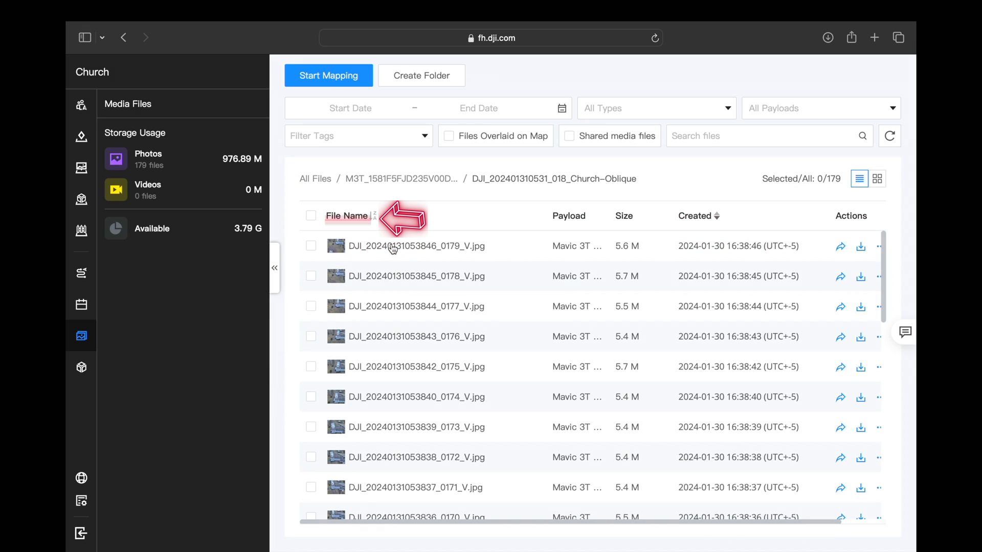
{"action": "left_click", "coordinate": [311, 216]}
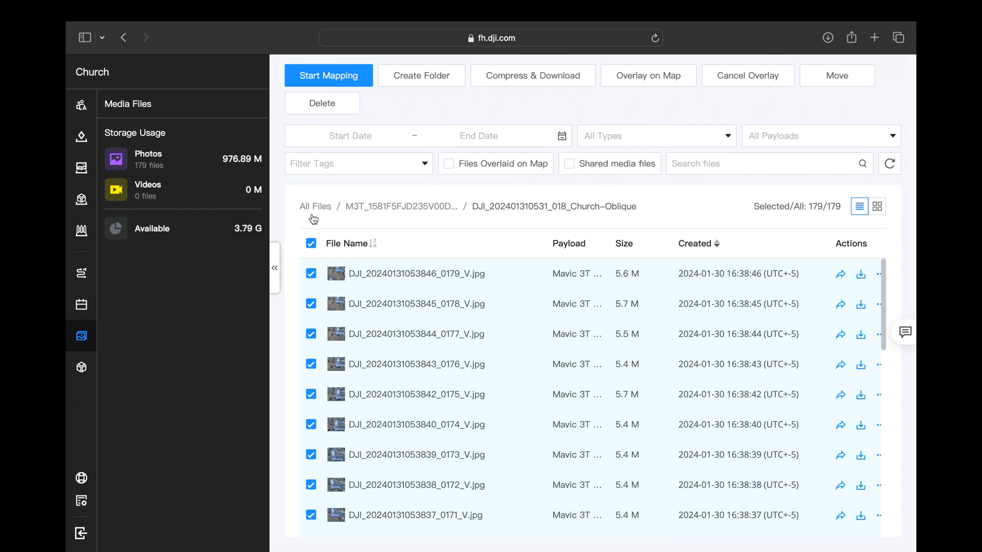
Launch a 3D Mapping task on the 179 photos with Model Simplification Value set to 1
{"action": "left_click", "coordinate": [327, 77]}
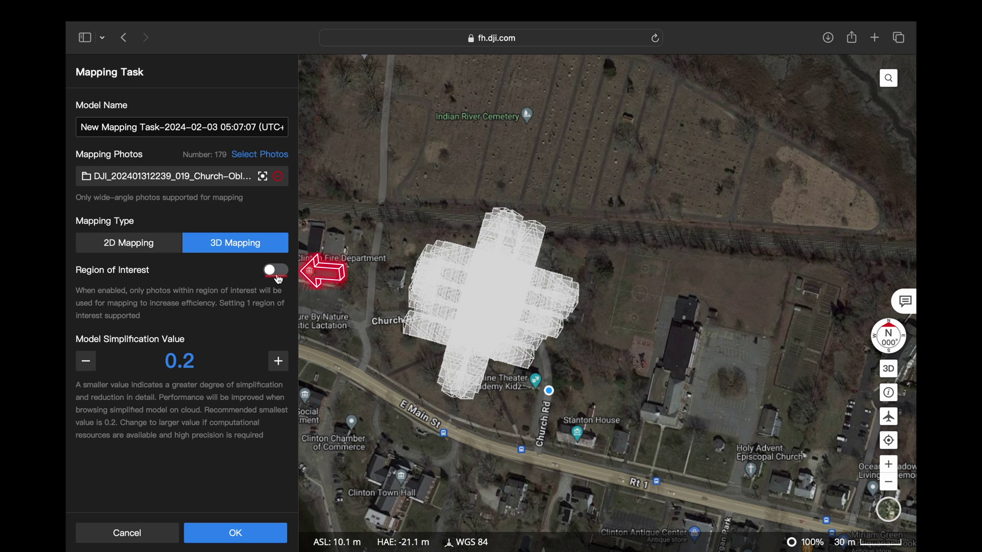
{"action": "left_click", "coordinate": [279, 363]}
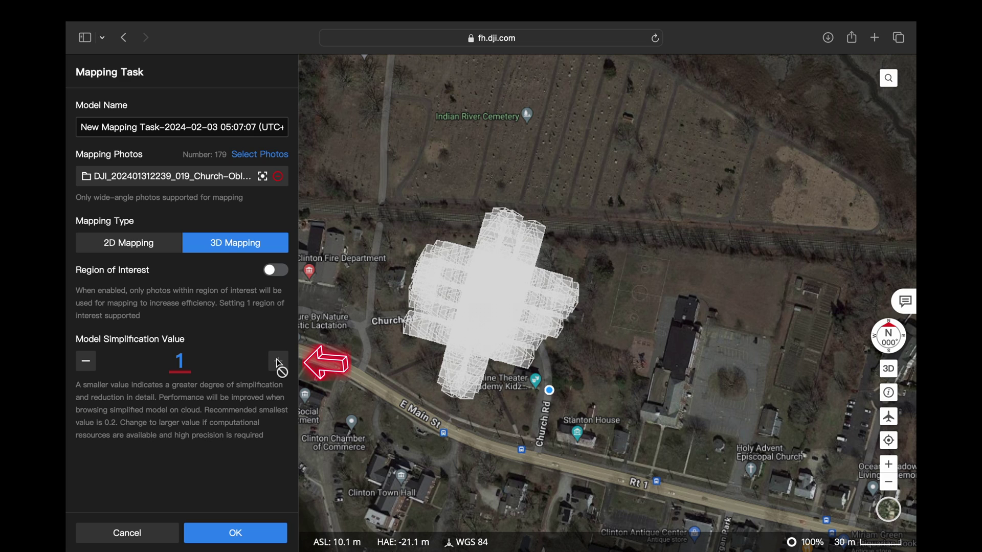
{"action": "left_click", "coordinate": [236, 533]}
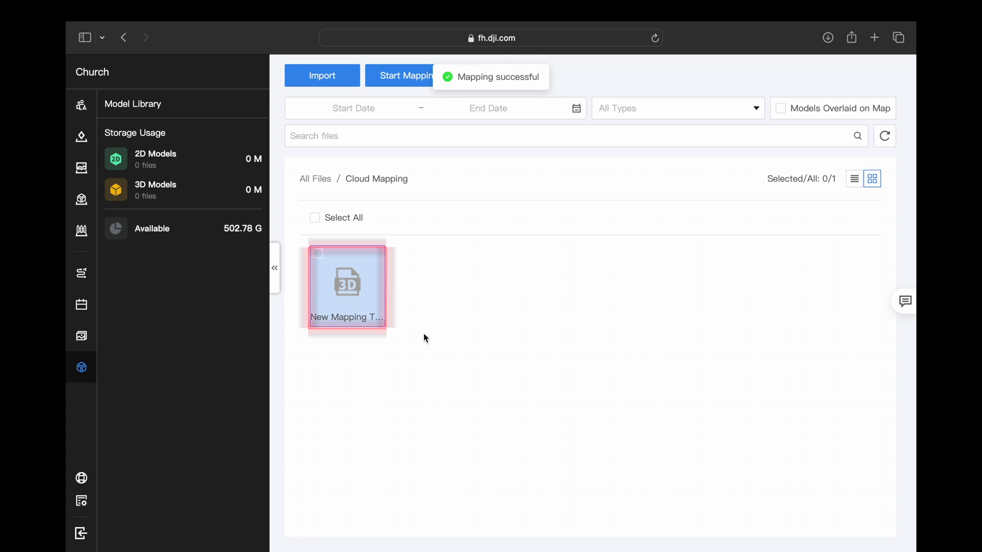
Open the new church model and orbit and zoom around its front and sides
{"action": "left_click", "coordinate": [342, 290]}
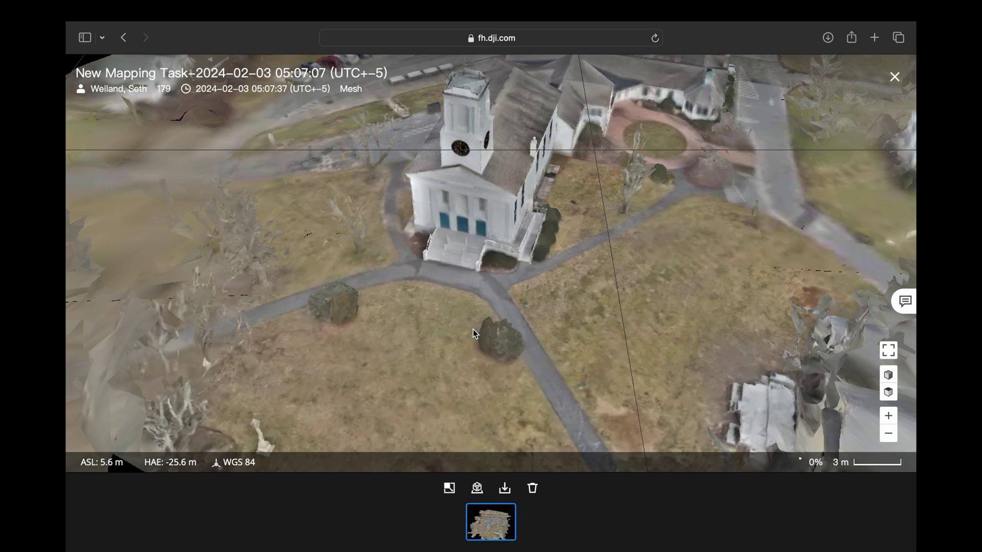
{"action": "left_click_drag", "start_coordinate": [474, 329], "coordinate": [494, 158]}
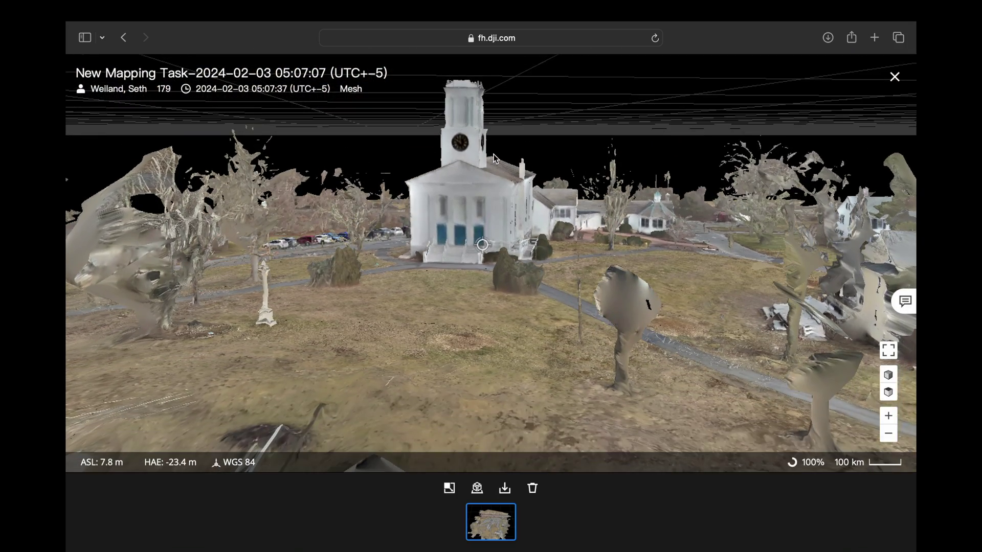
{"action": "left_click", "coordinate": [887, 423]}
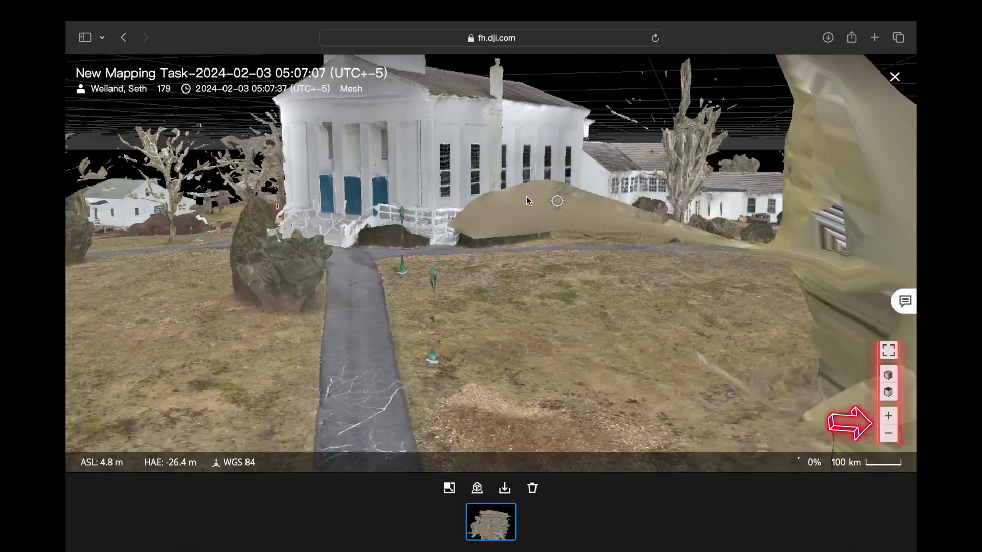
{"action": "mouse_move", "coordinate": [527, 200]}
{"action": "left_mouse_down"}
{"action": "mouse_move", "coordinate": [463, 199]}
{"action": "mouse_move", "coordinate": [360, 178]}
{"action": "left_mouse_up"}
{"action": "left_click", "coordinate": [888, 433]}
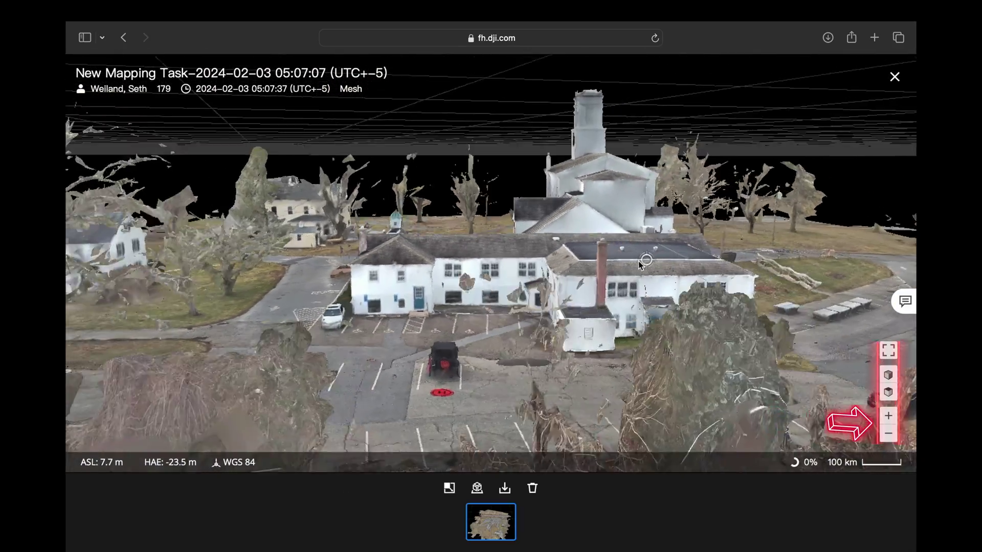
{"action": "left_click_drag", "start_coordinate": [817, 258], "coordinate": [615, 223]}
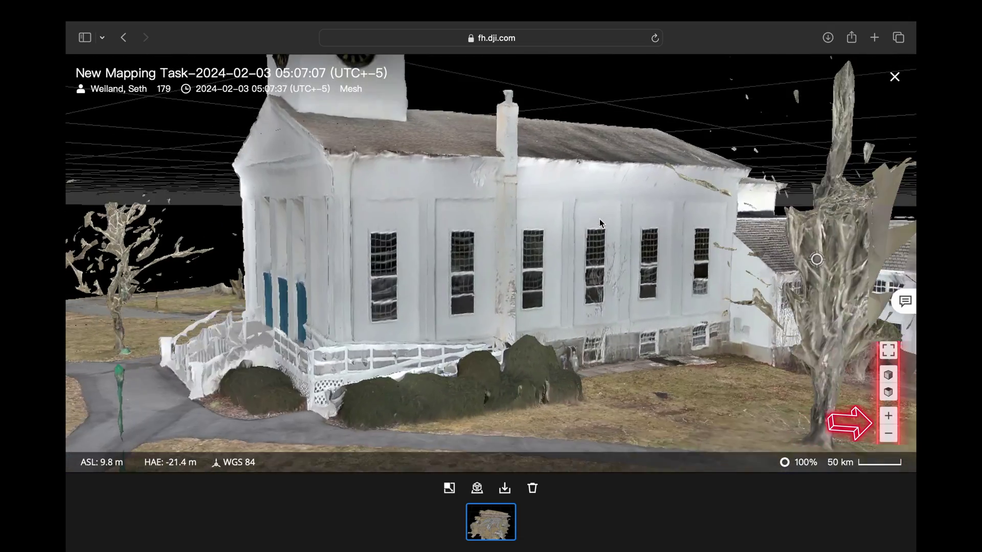
Zoom out to the whole mesh, overlay it on the map, and close the viewer
{"action": "left_click", "coordinate": [888, 435]}
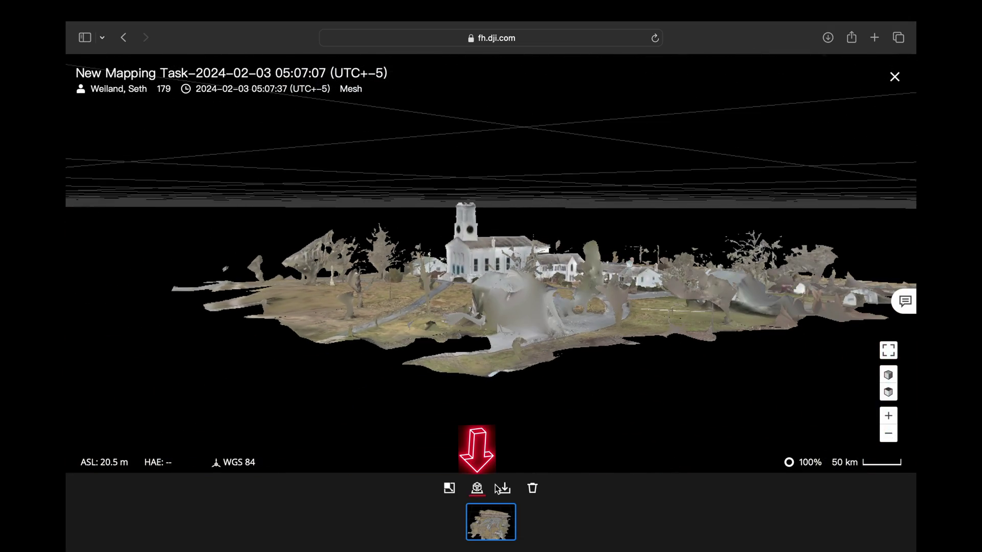
{"action": "left_click", "coordinate": [476, 489]}
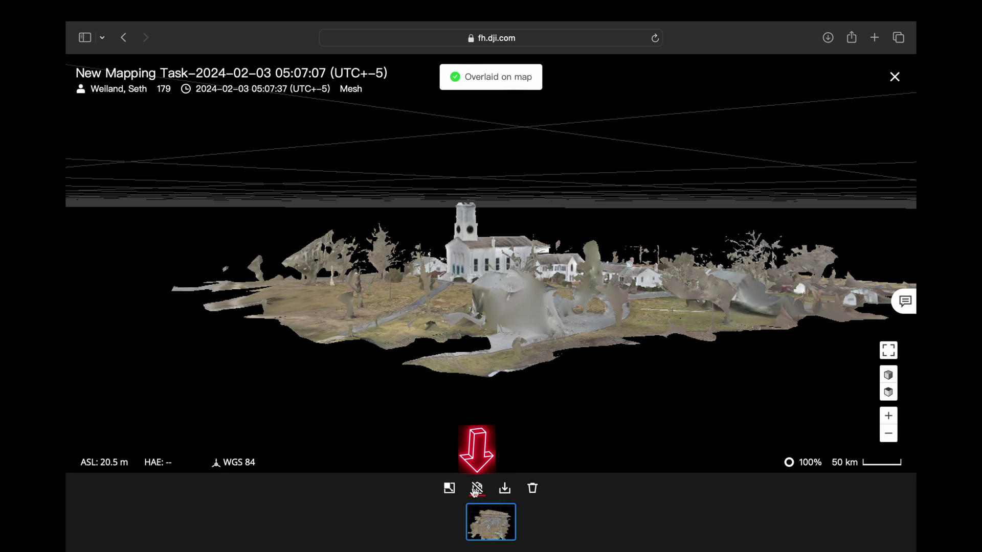
{"action": "left_click", "coordinate": [895, 78]}
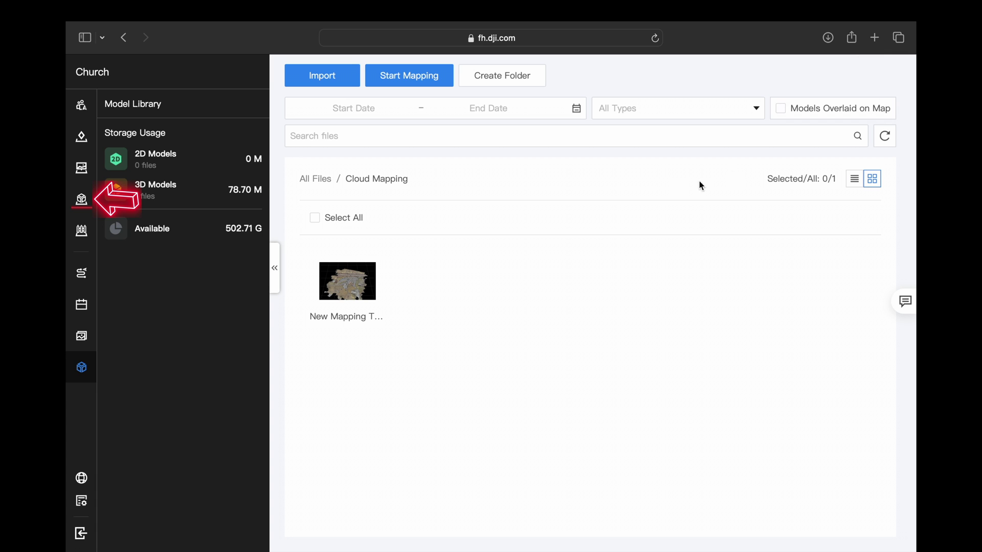
Show Map Models in 3D perspective and zoom in on the church mesh
{"action": "left_click", "coordinate": [82, 201]}
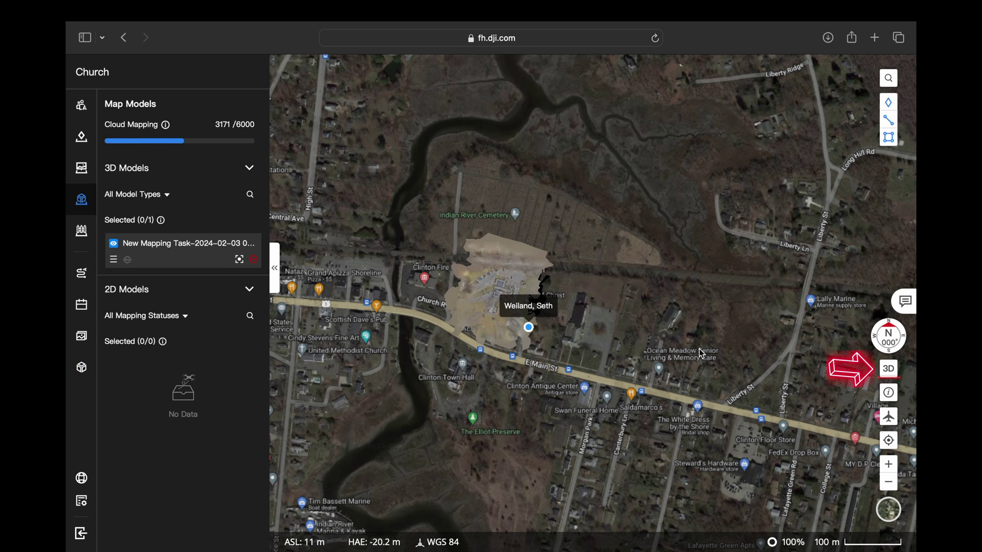
{"action": "left_click", "coordinate": [889, 369]}
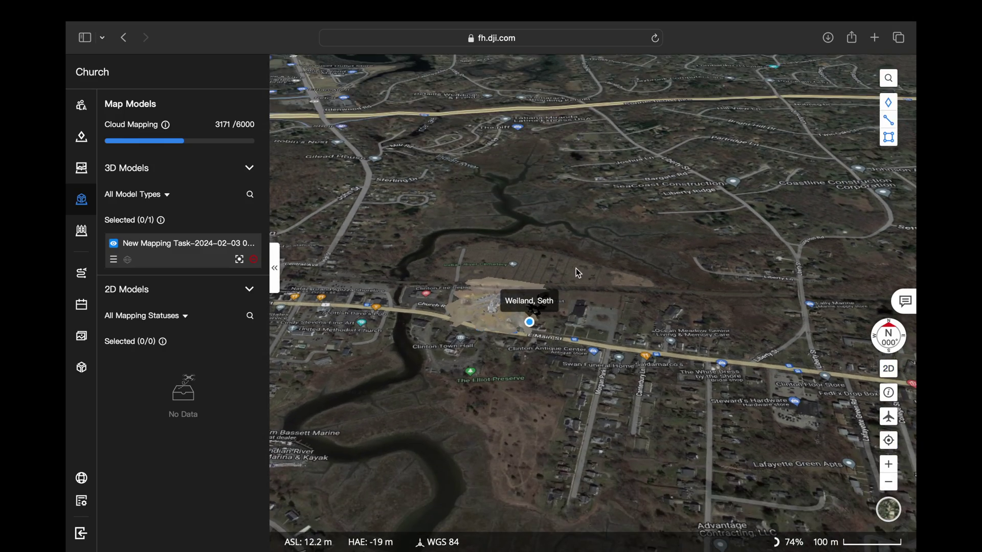
{"action": "left_click", "coordinate": [890, 466]}
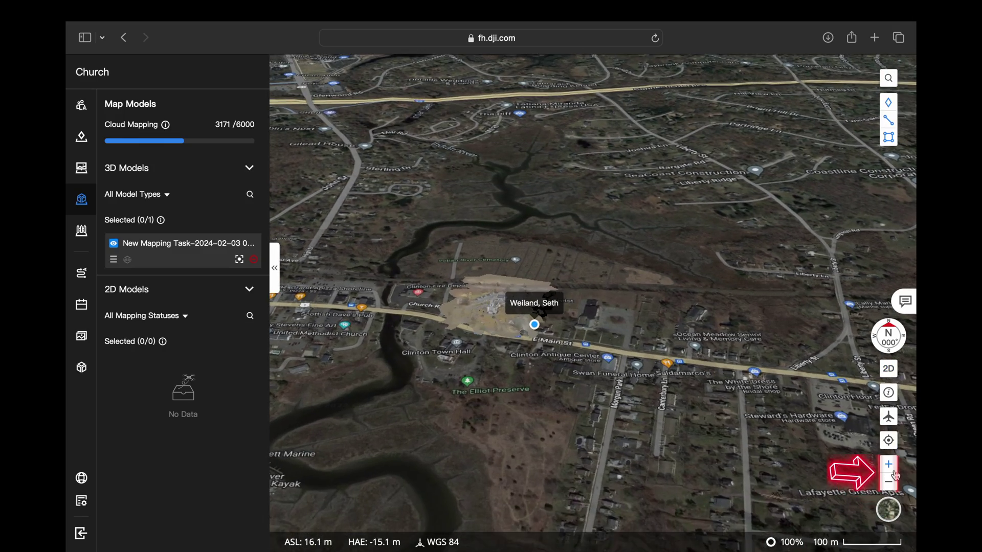
{"action": "scroll", "coordinate": [515, 338], "scroll_direction": "up", "scroll_amount": 10}
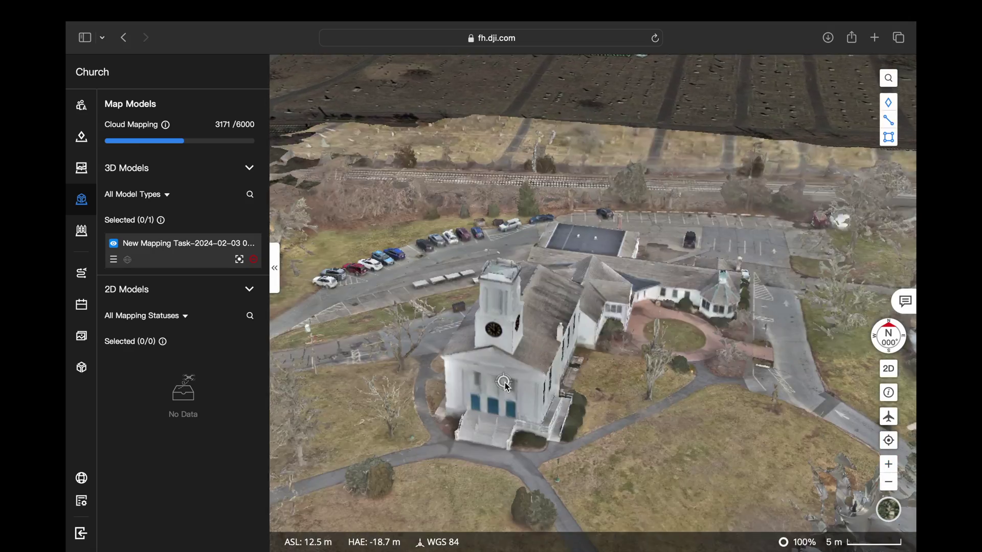